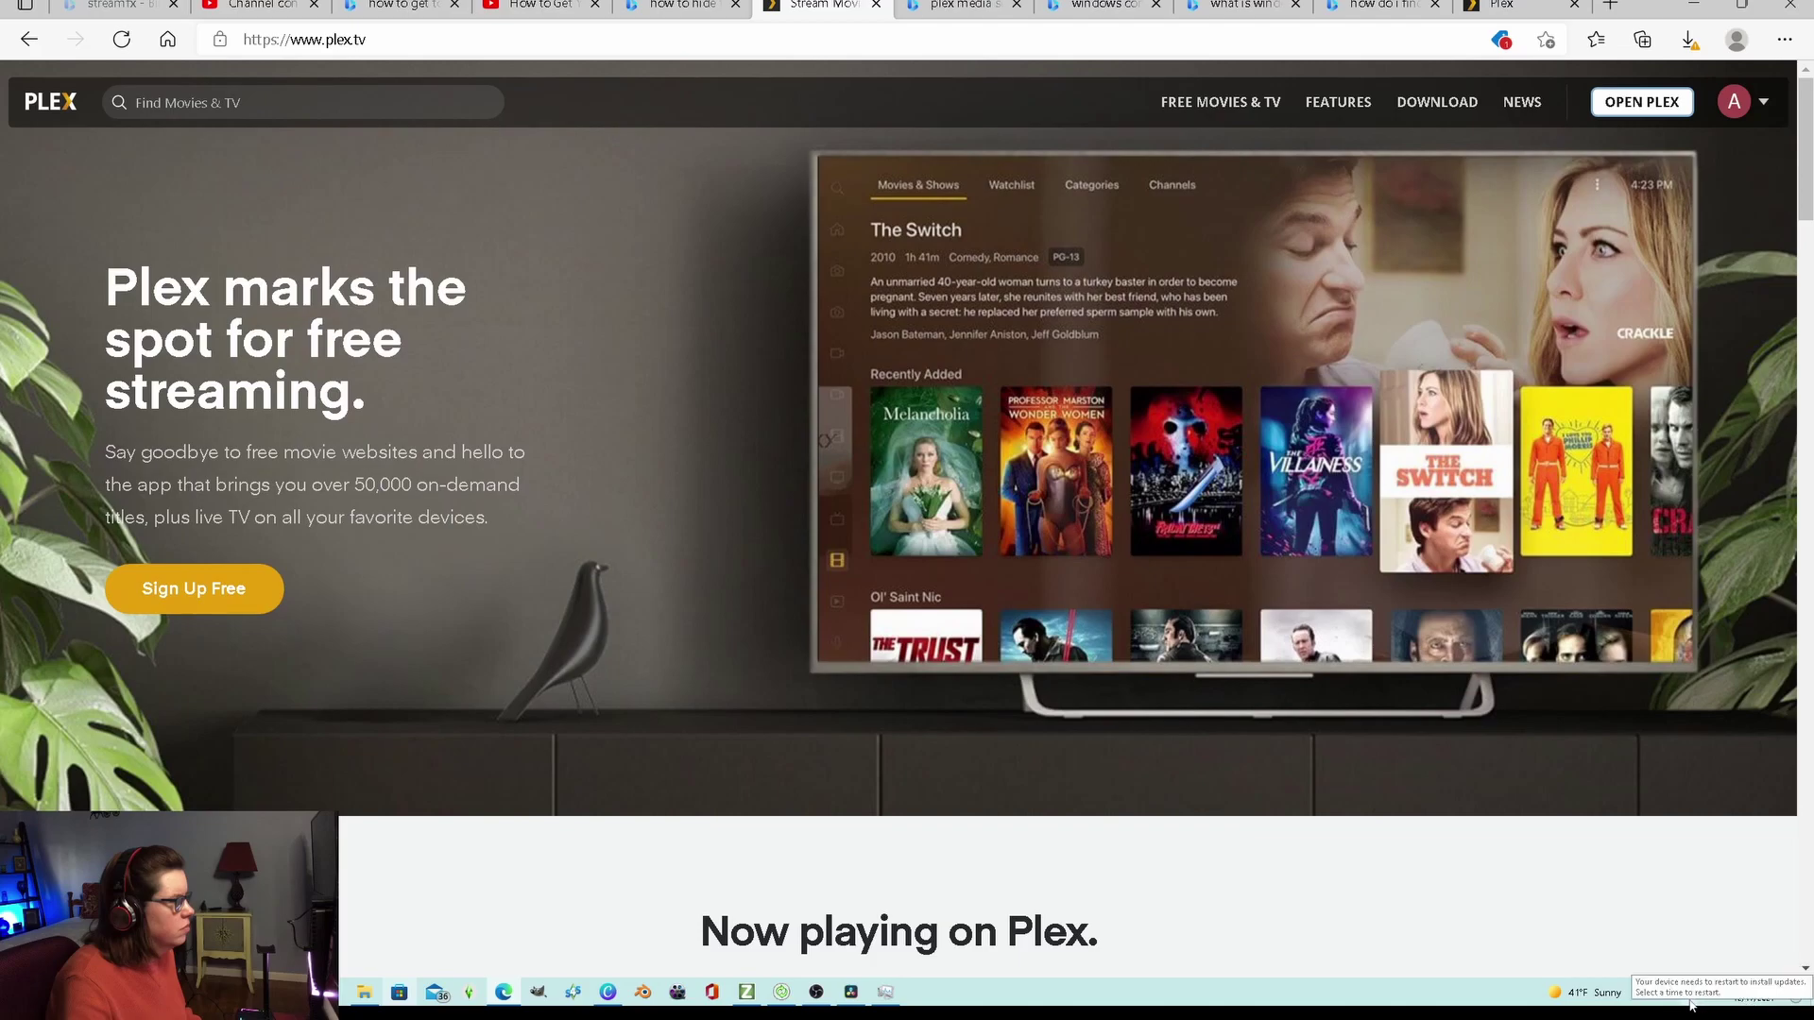
- Open the running Plex Media Server's web interface and go to the library management settings of the bedroom G5 server
click(1638, 992)
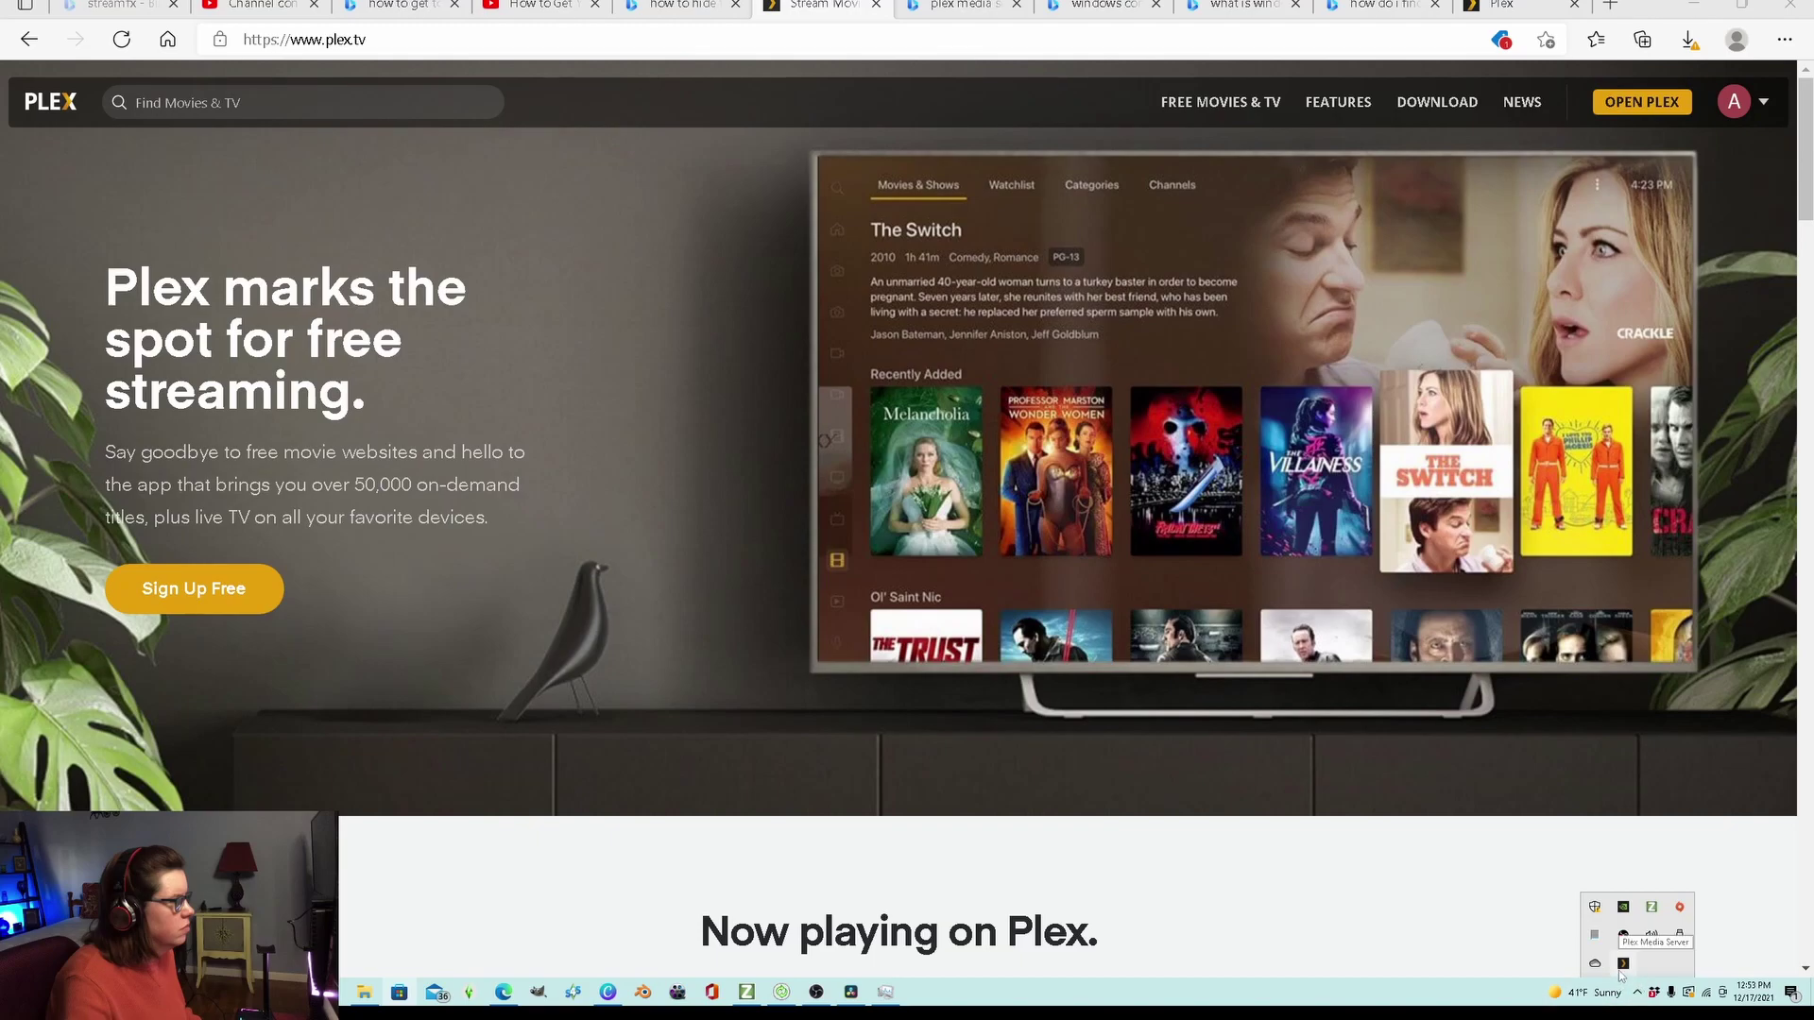
double_click(1624, 965)
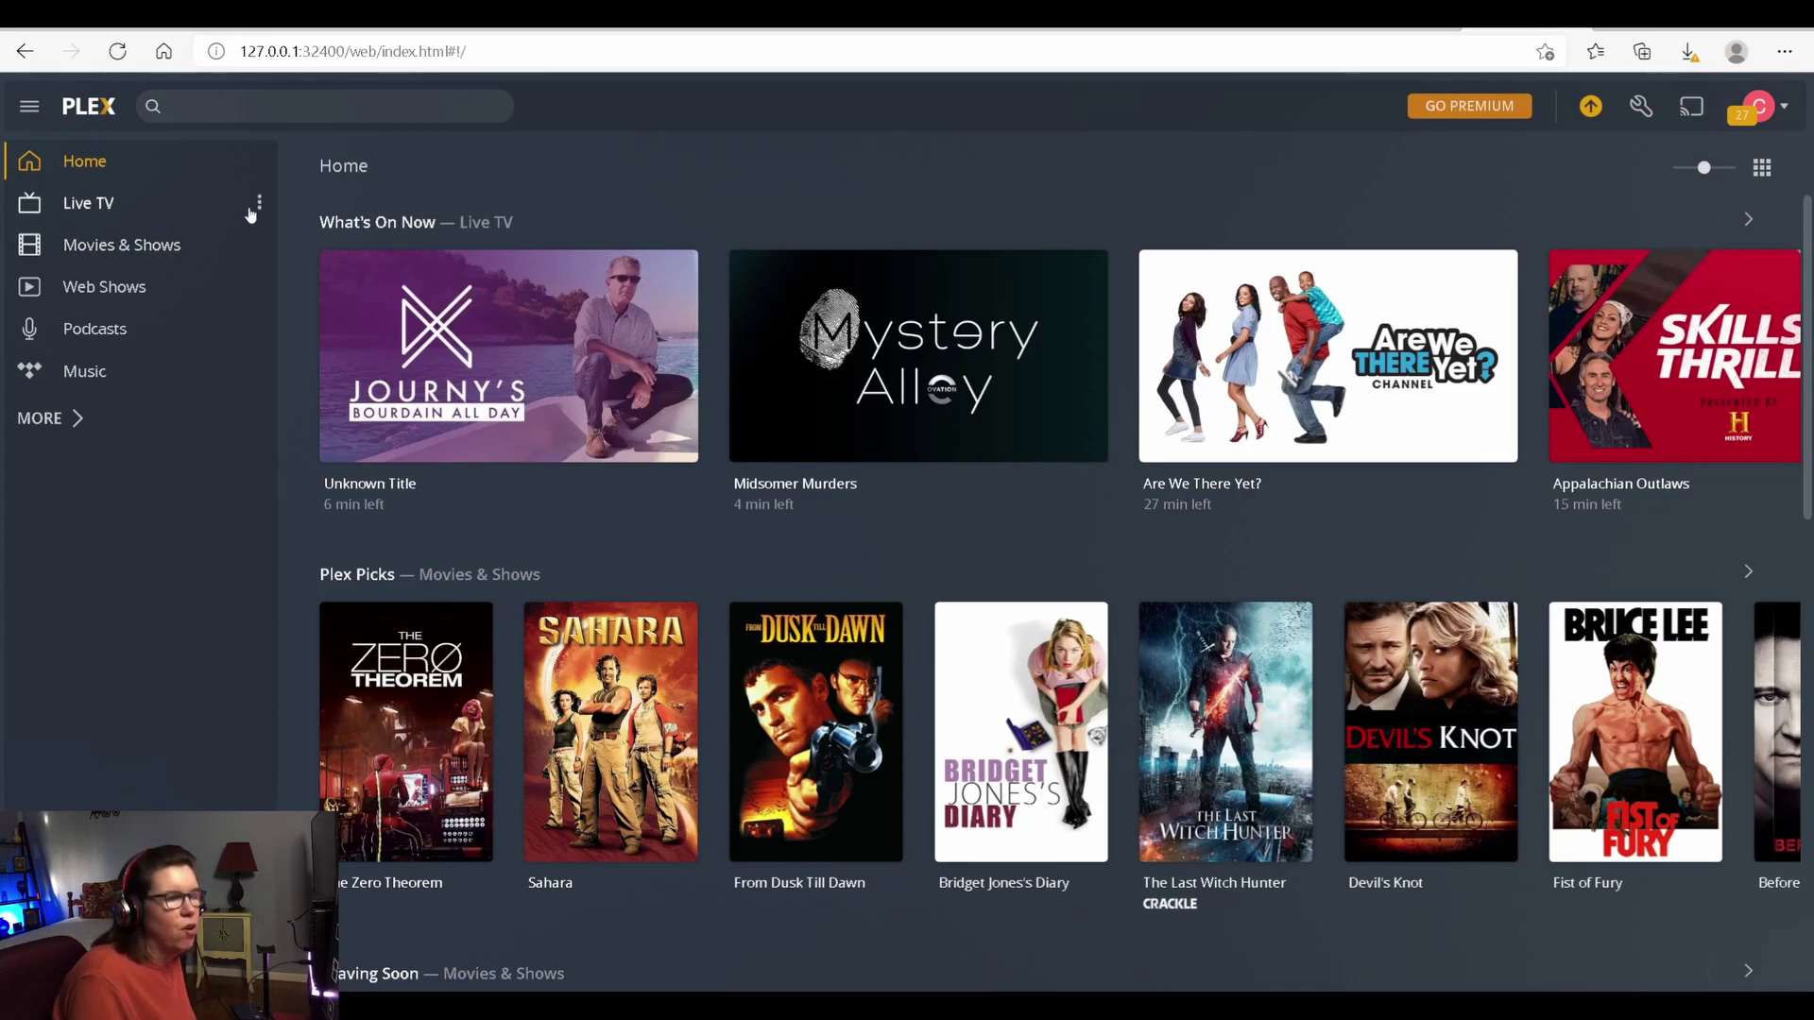
click(1644, 105)
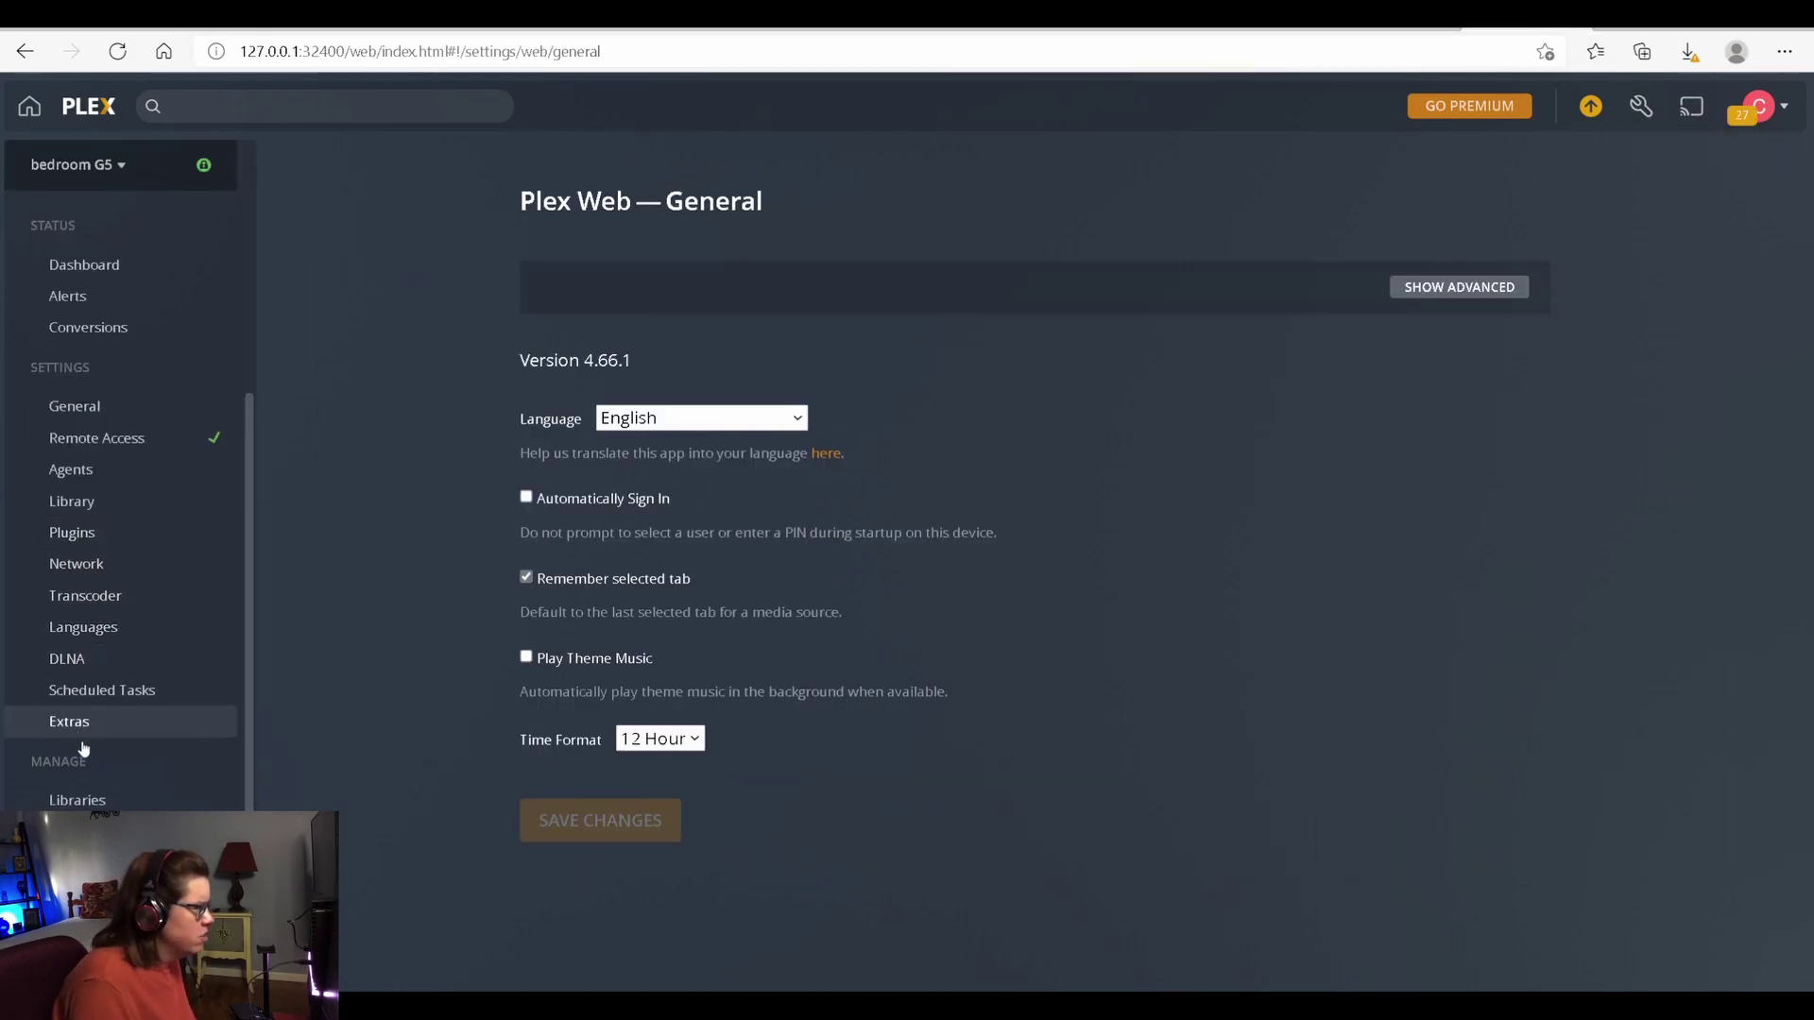
click(77, 800)
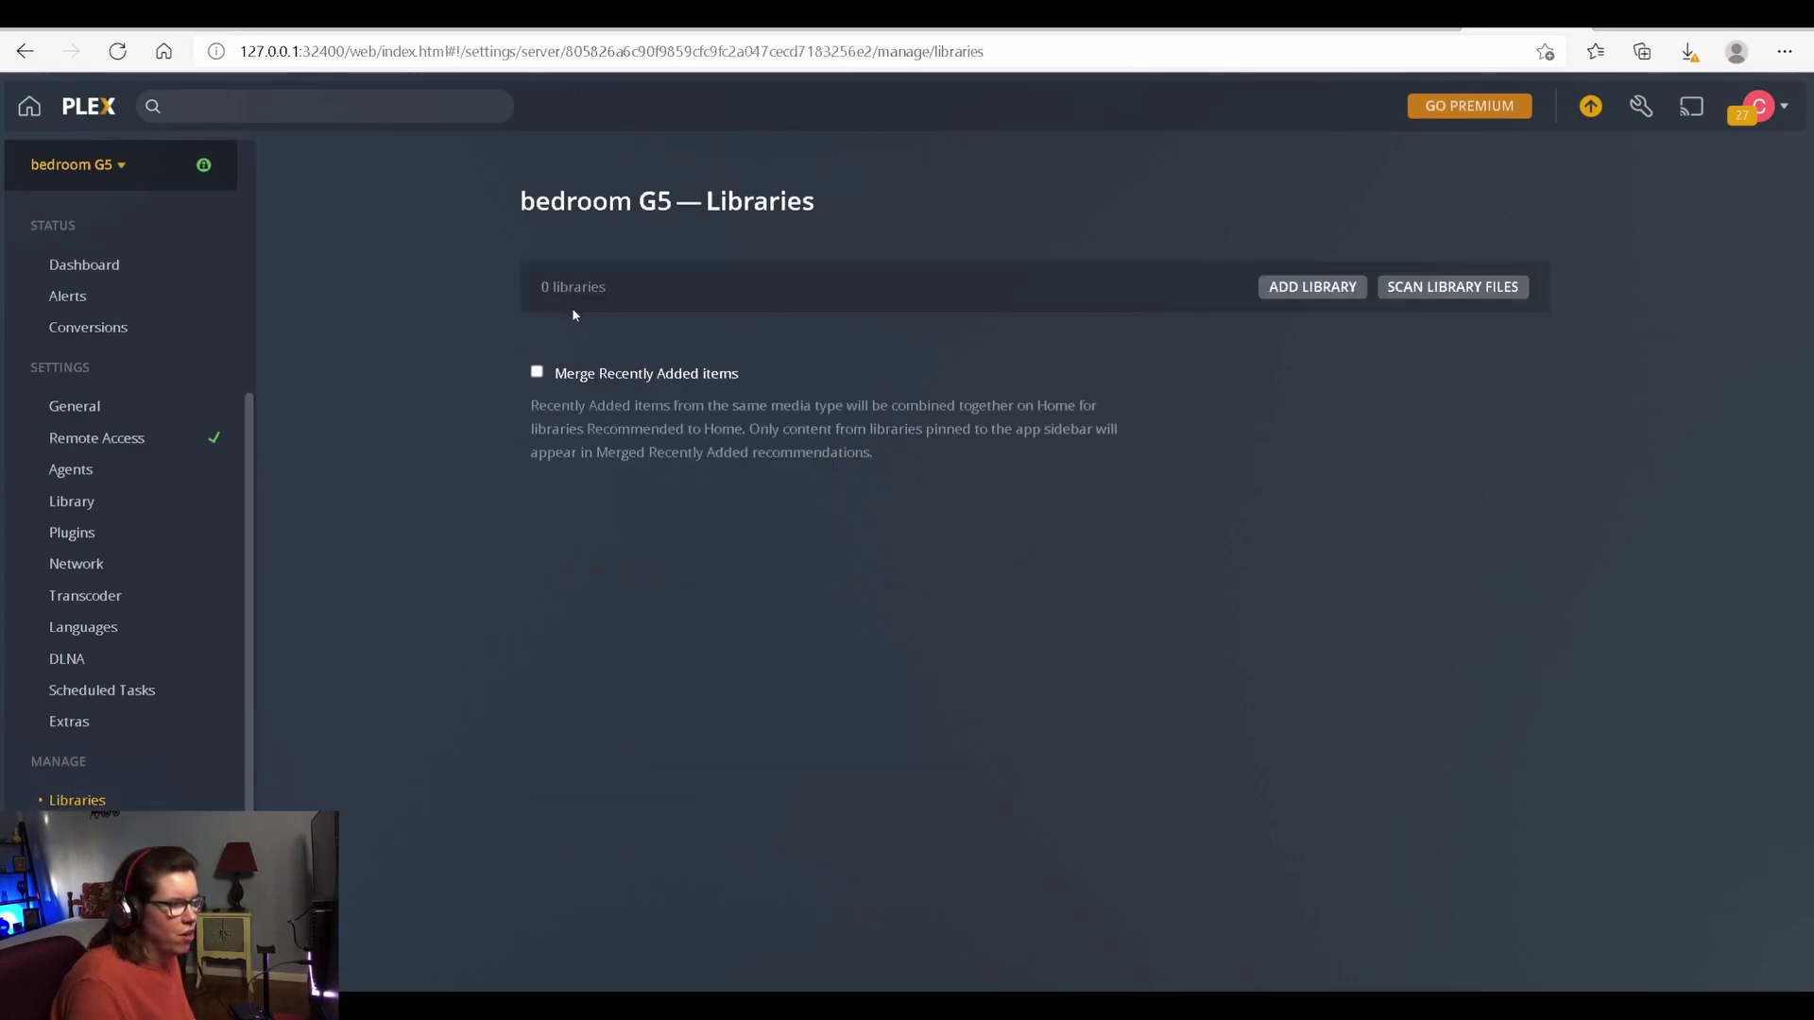
- Start a new library of type TV Shows, keeping the name TV Shows and the language English
click(1325, 293)
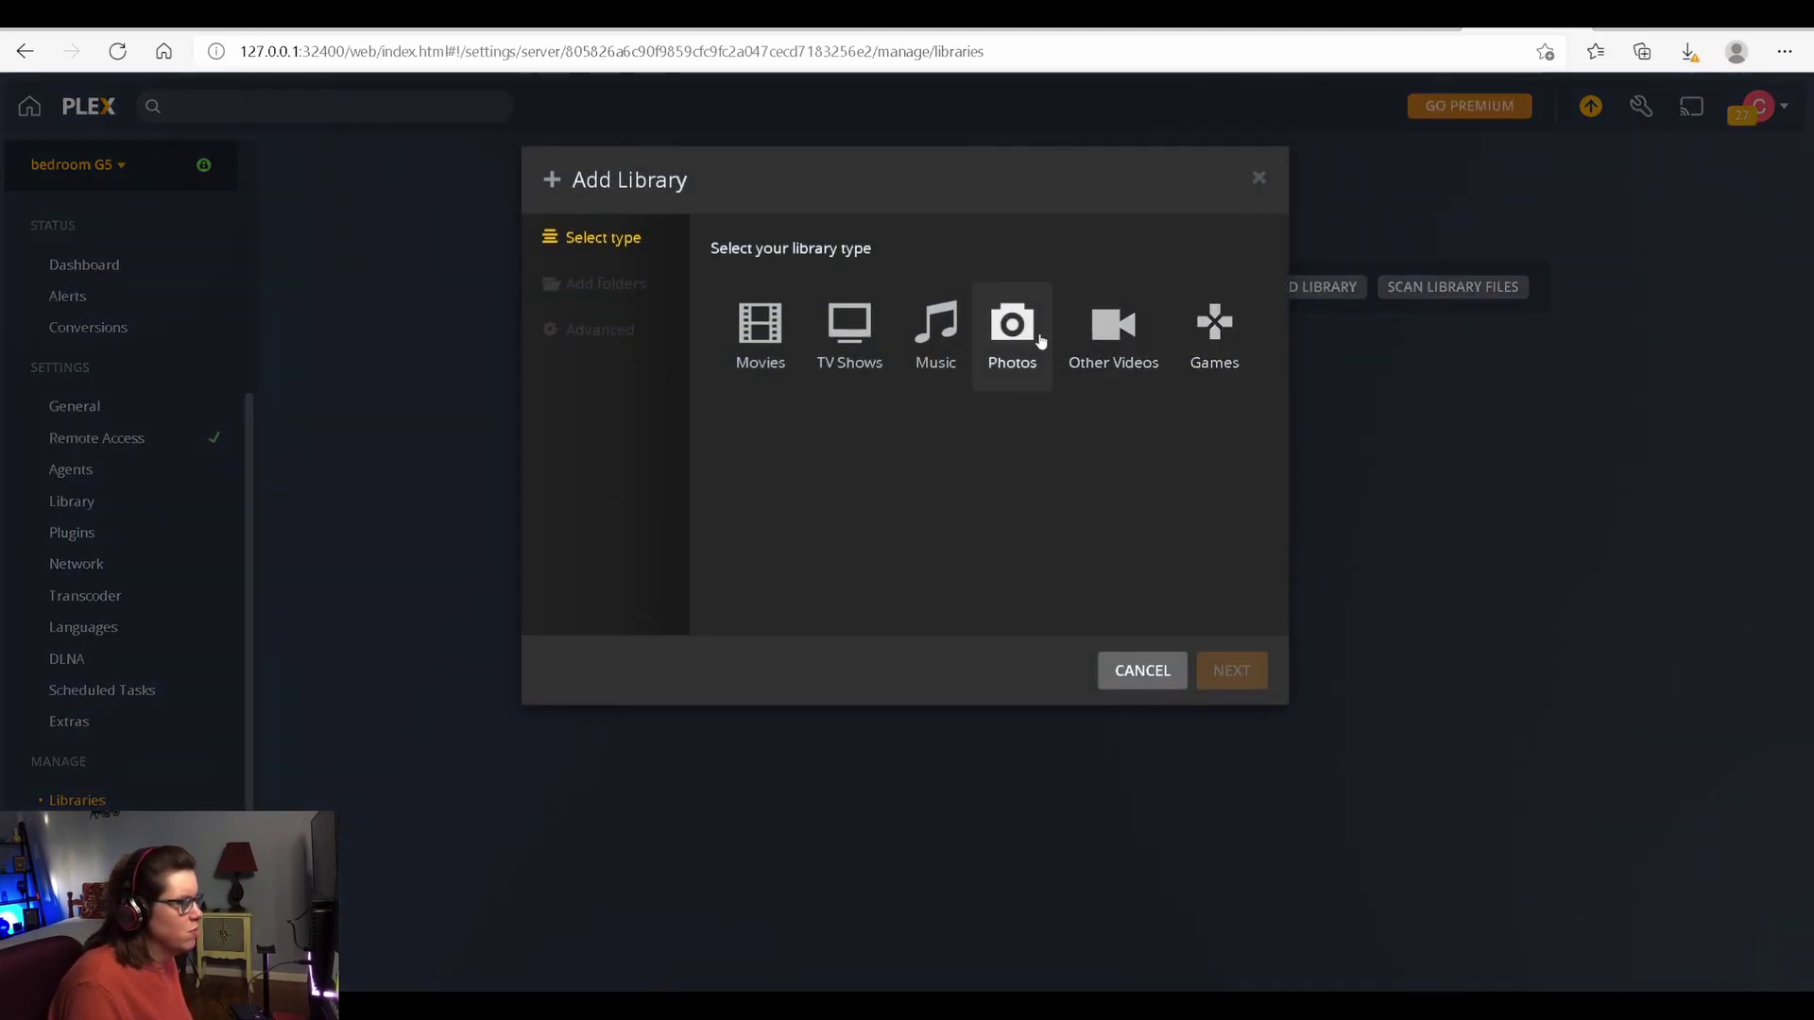
click(850, 342)
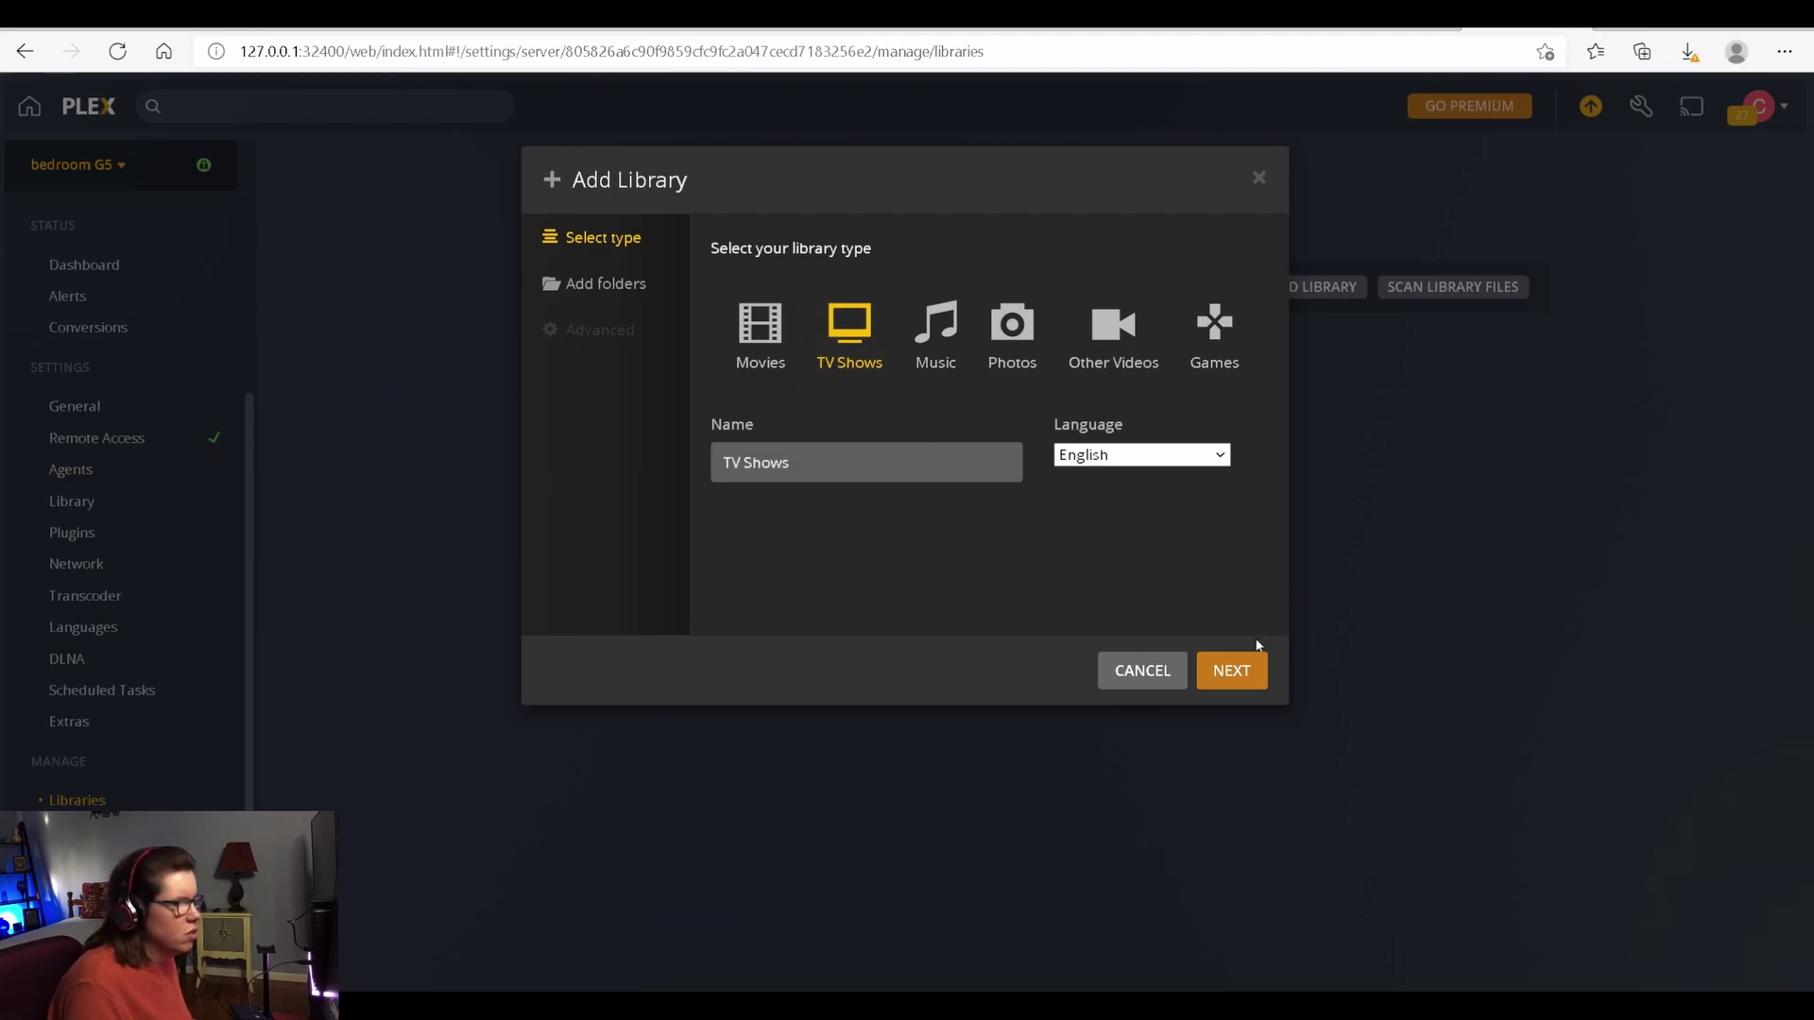
click(1231, 671)
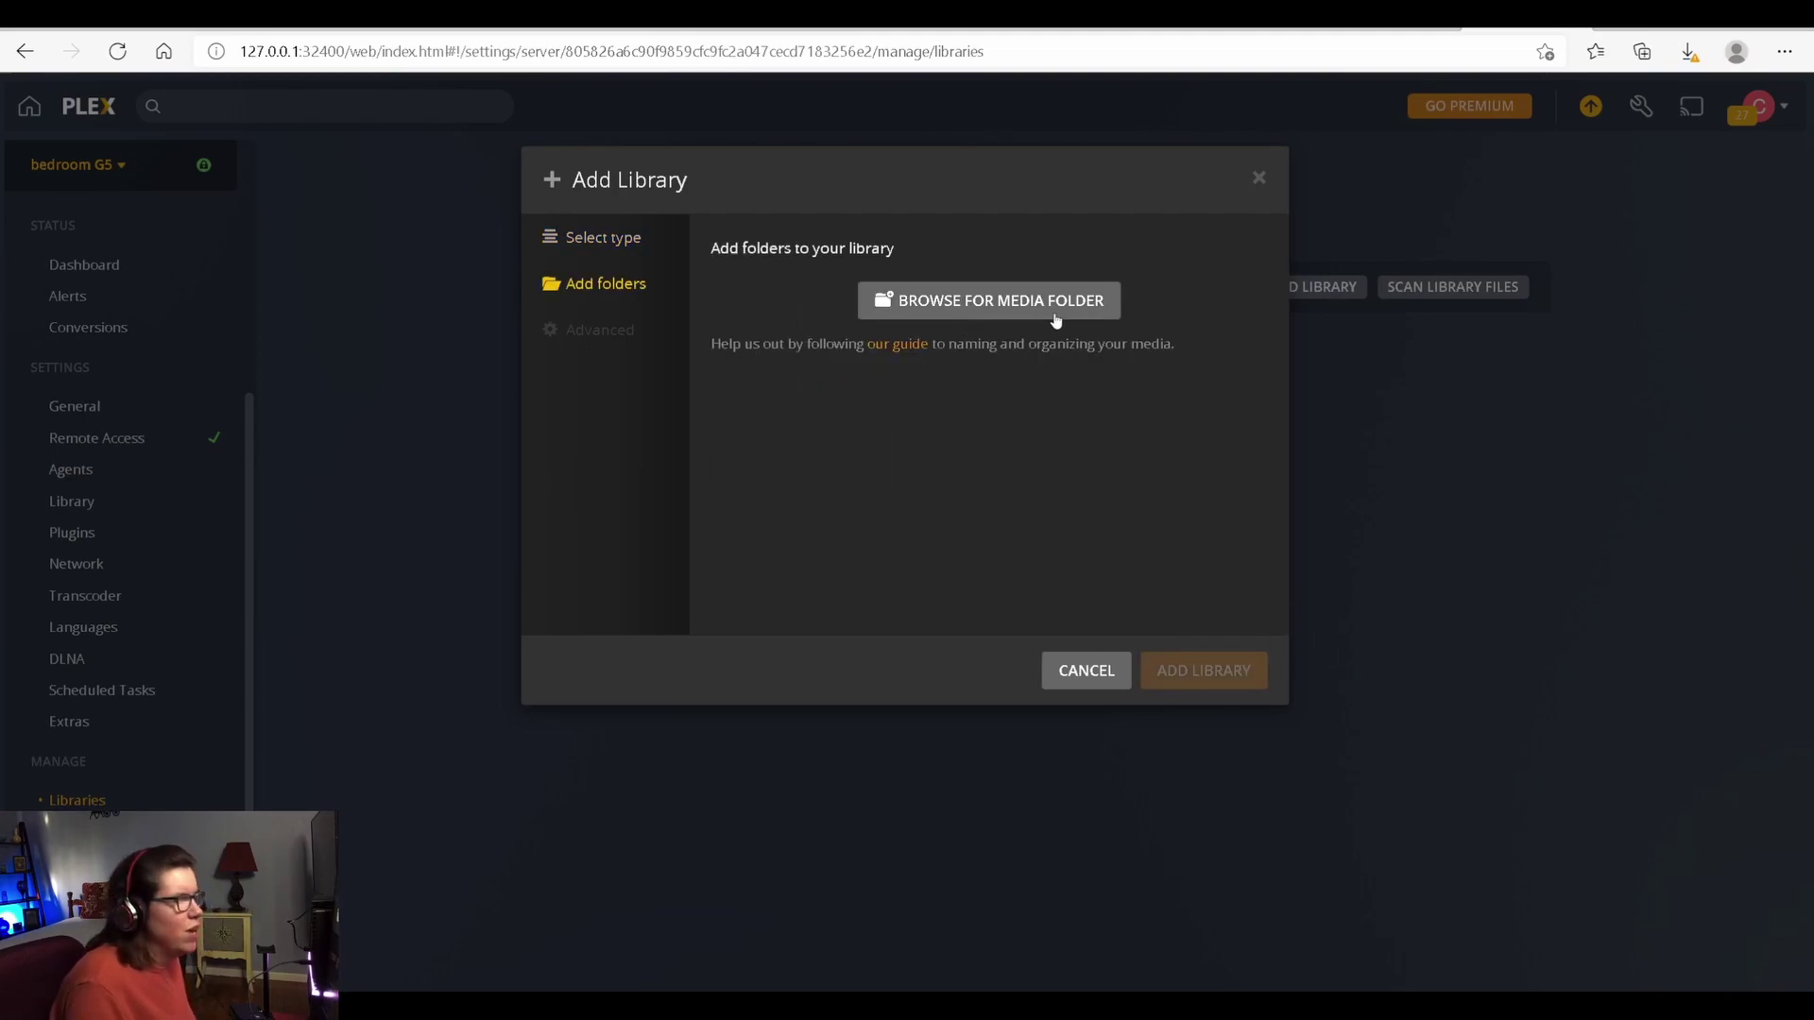
- Add the folder F:\TV Shows as the library's media folder and create the library
click(958, 312)
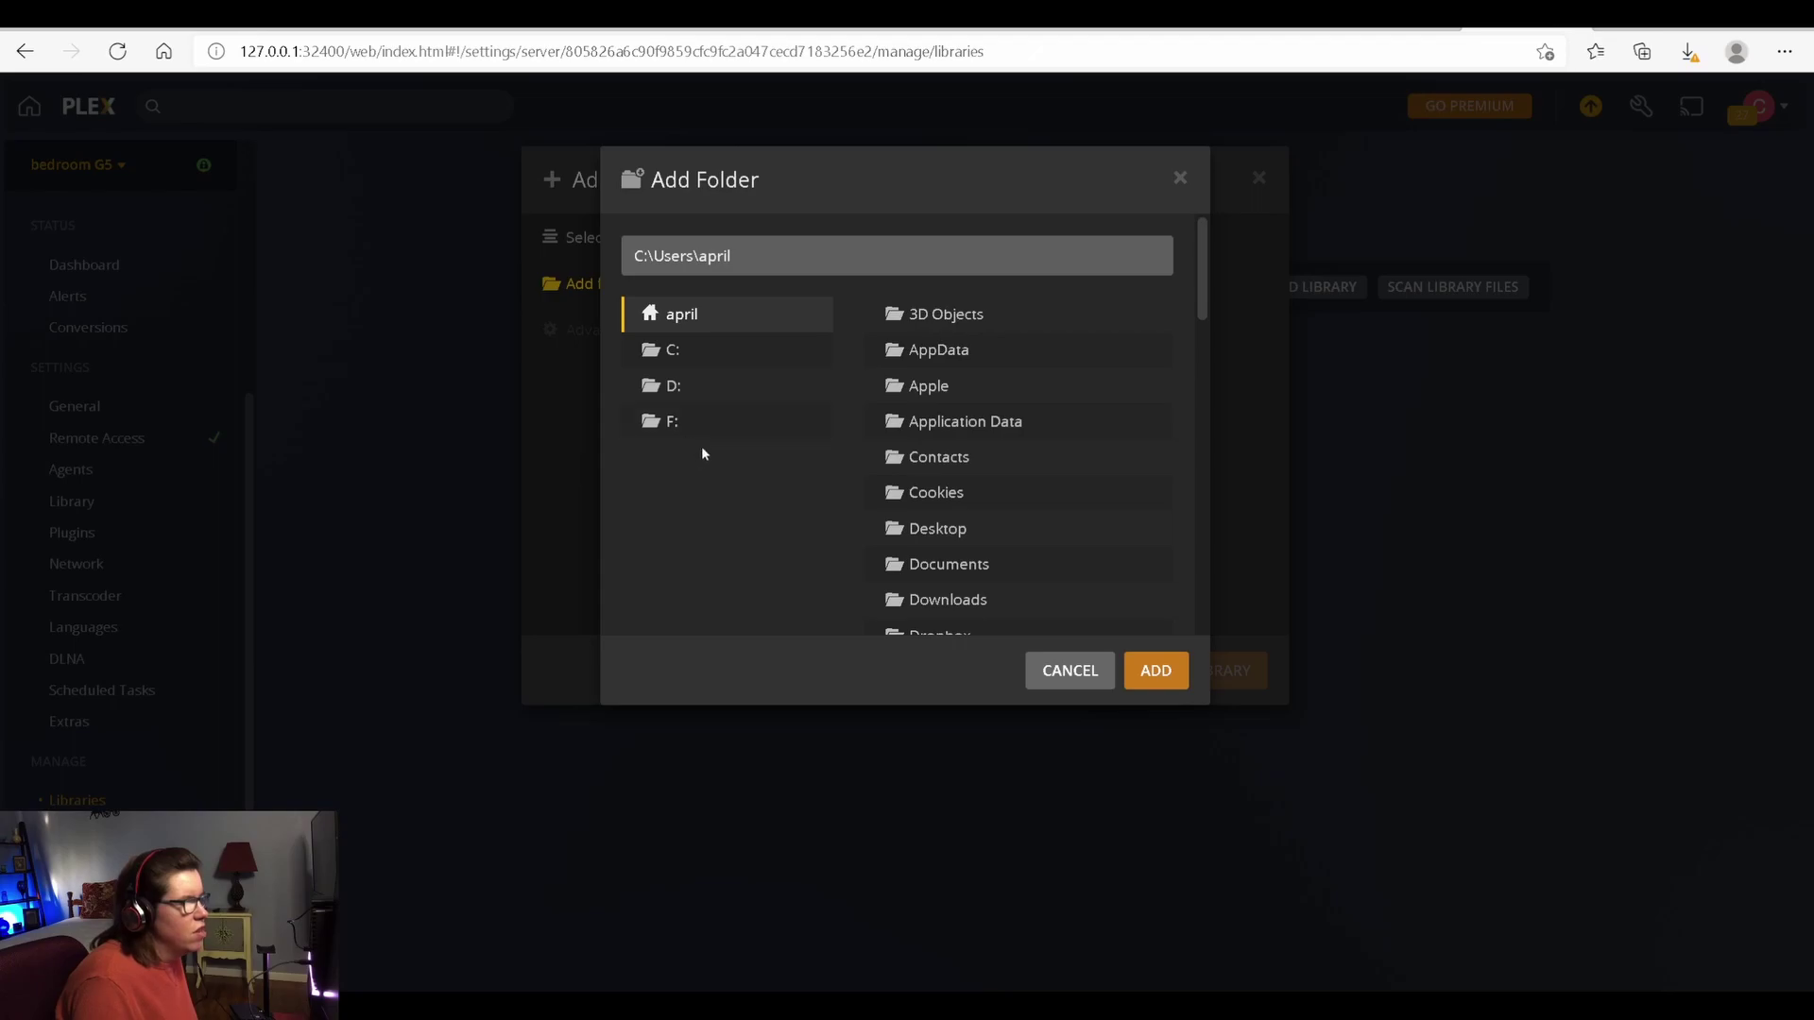
click(700, 439)
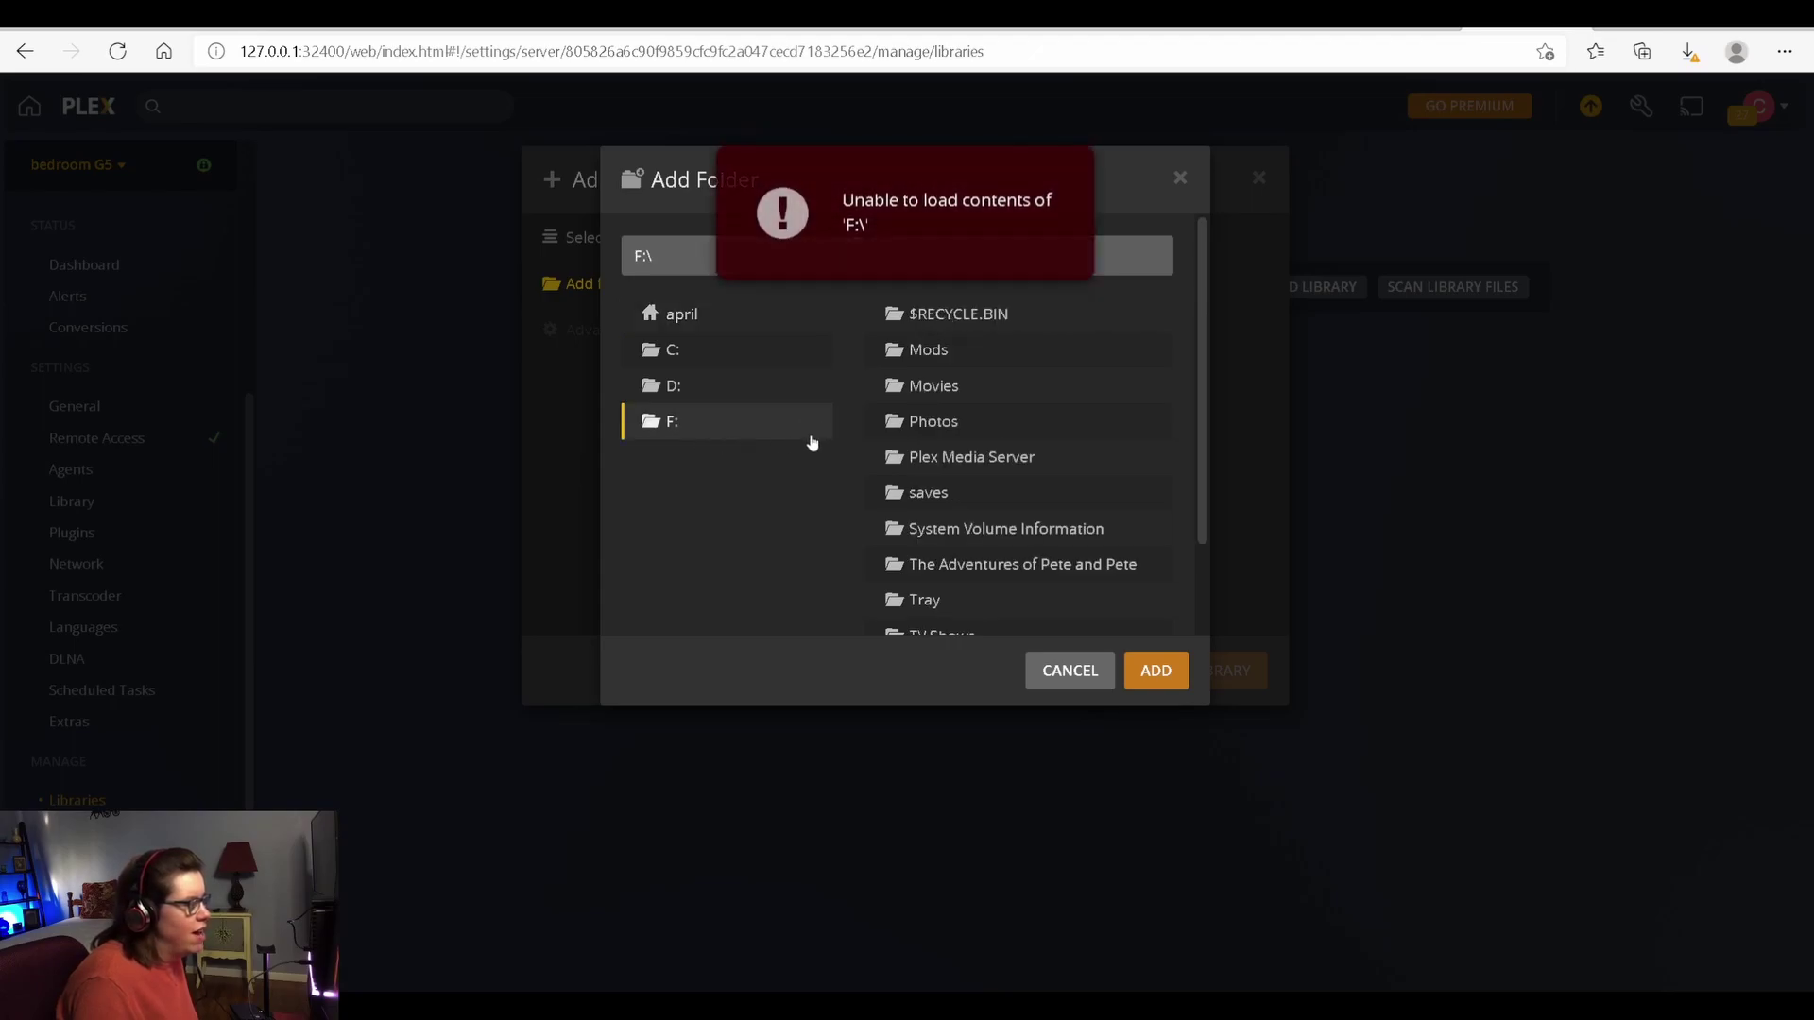
click(973, 492)
scroll(1008, 550, down, 2)
scroll(1007, 550, down, 1)
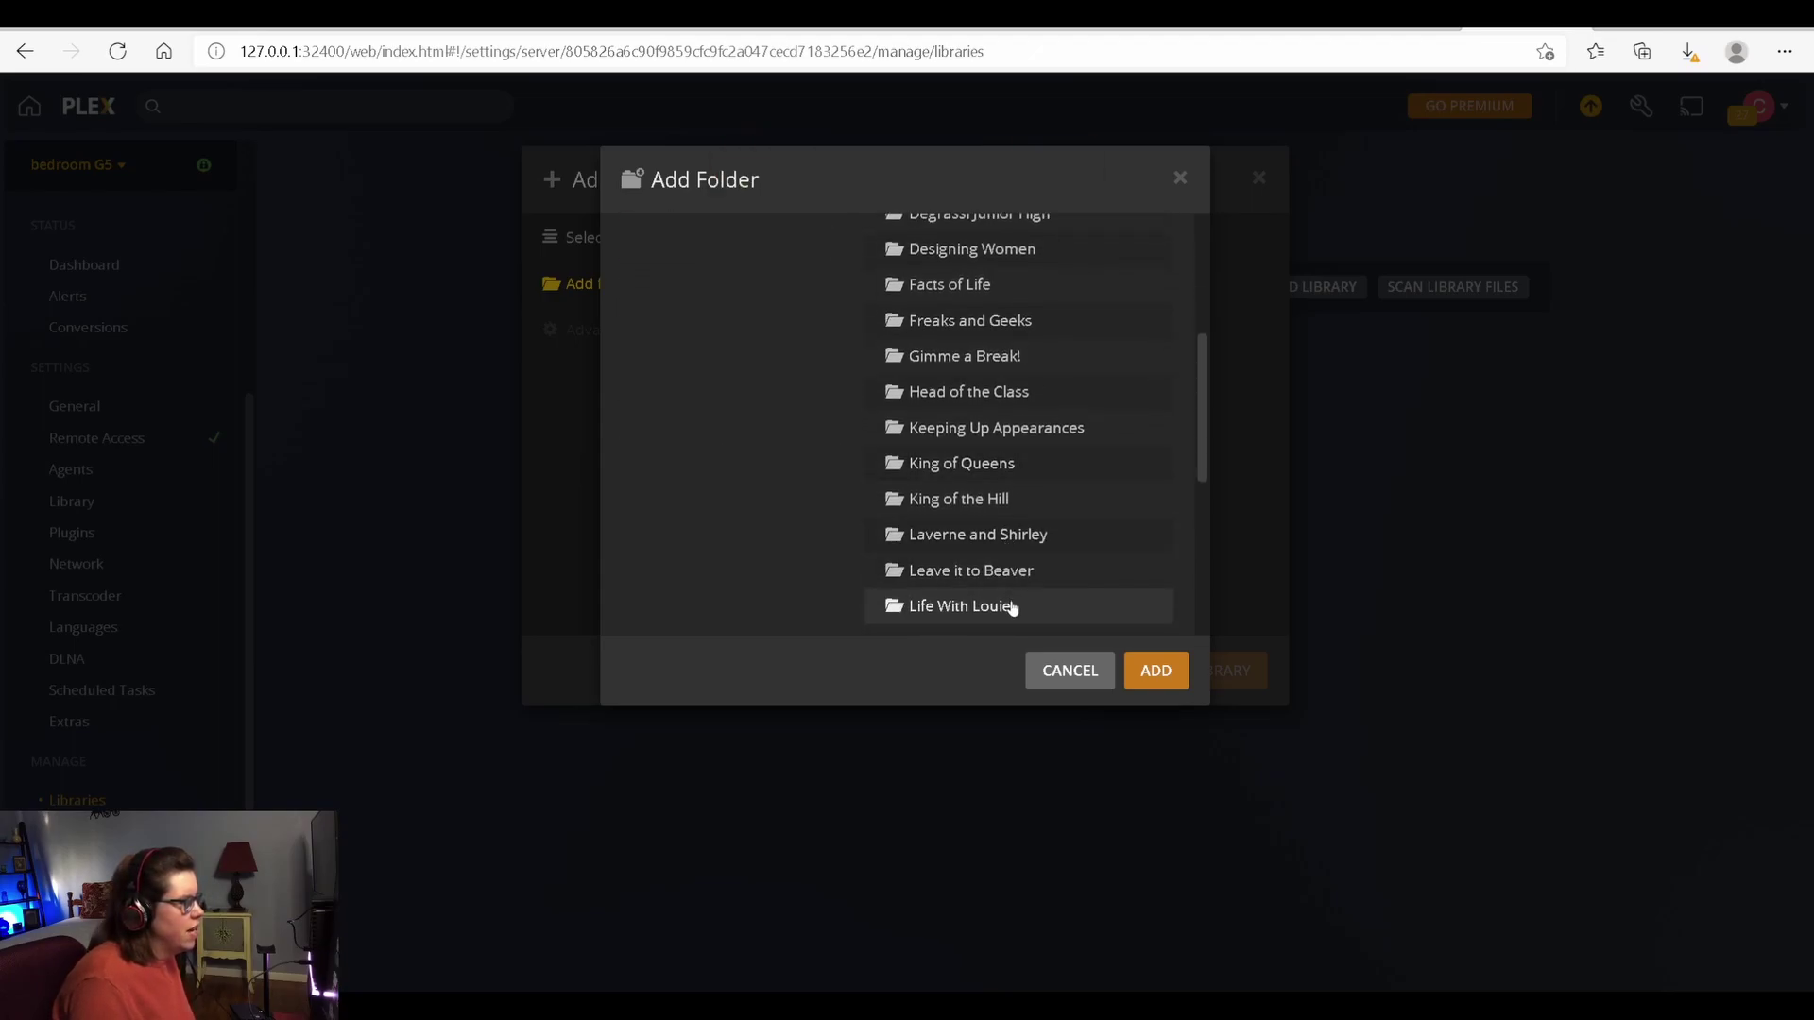
click(1005, 569)
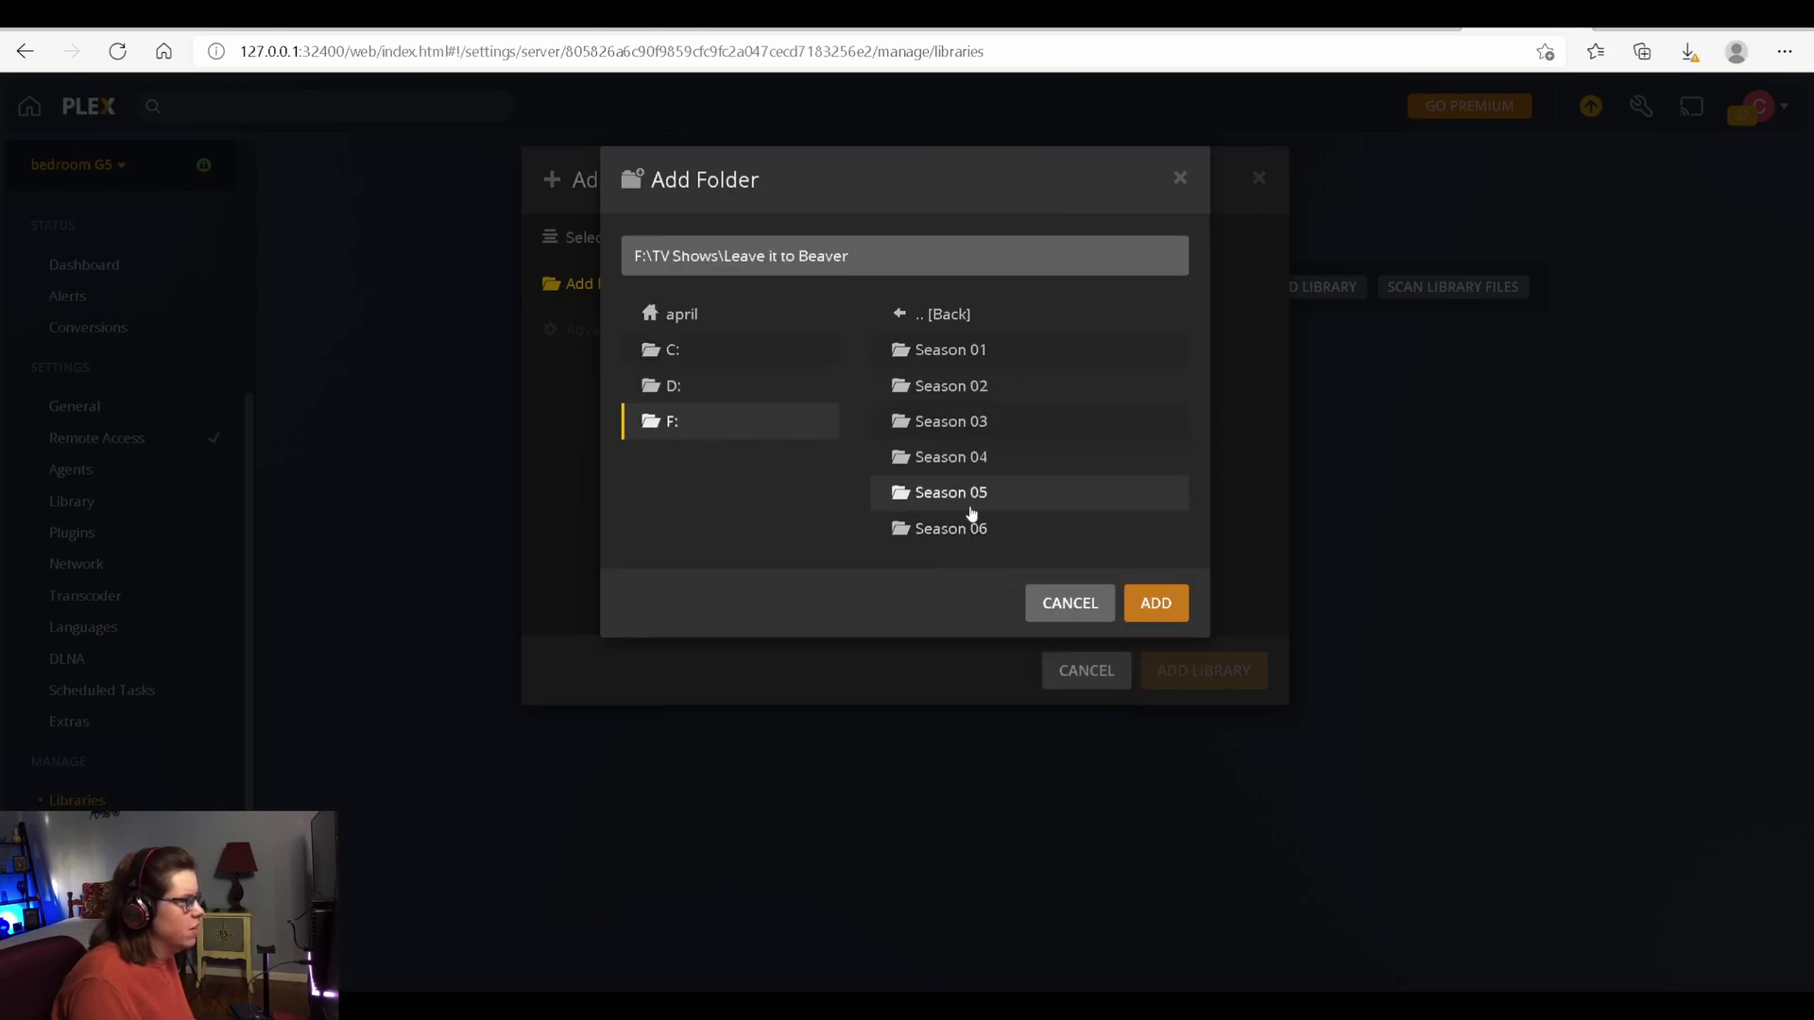
click(900, 318)
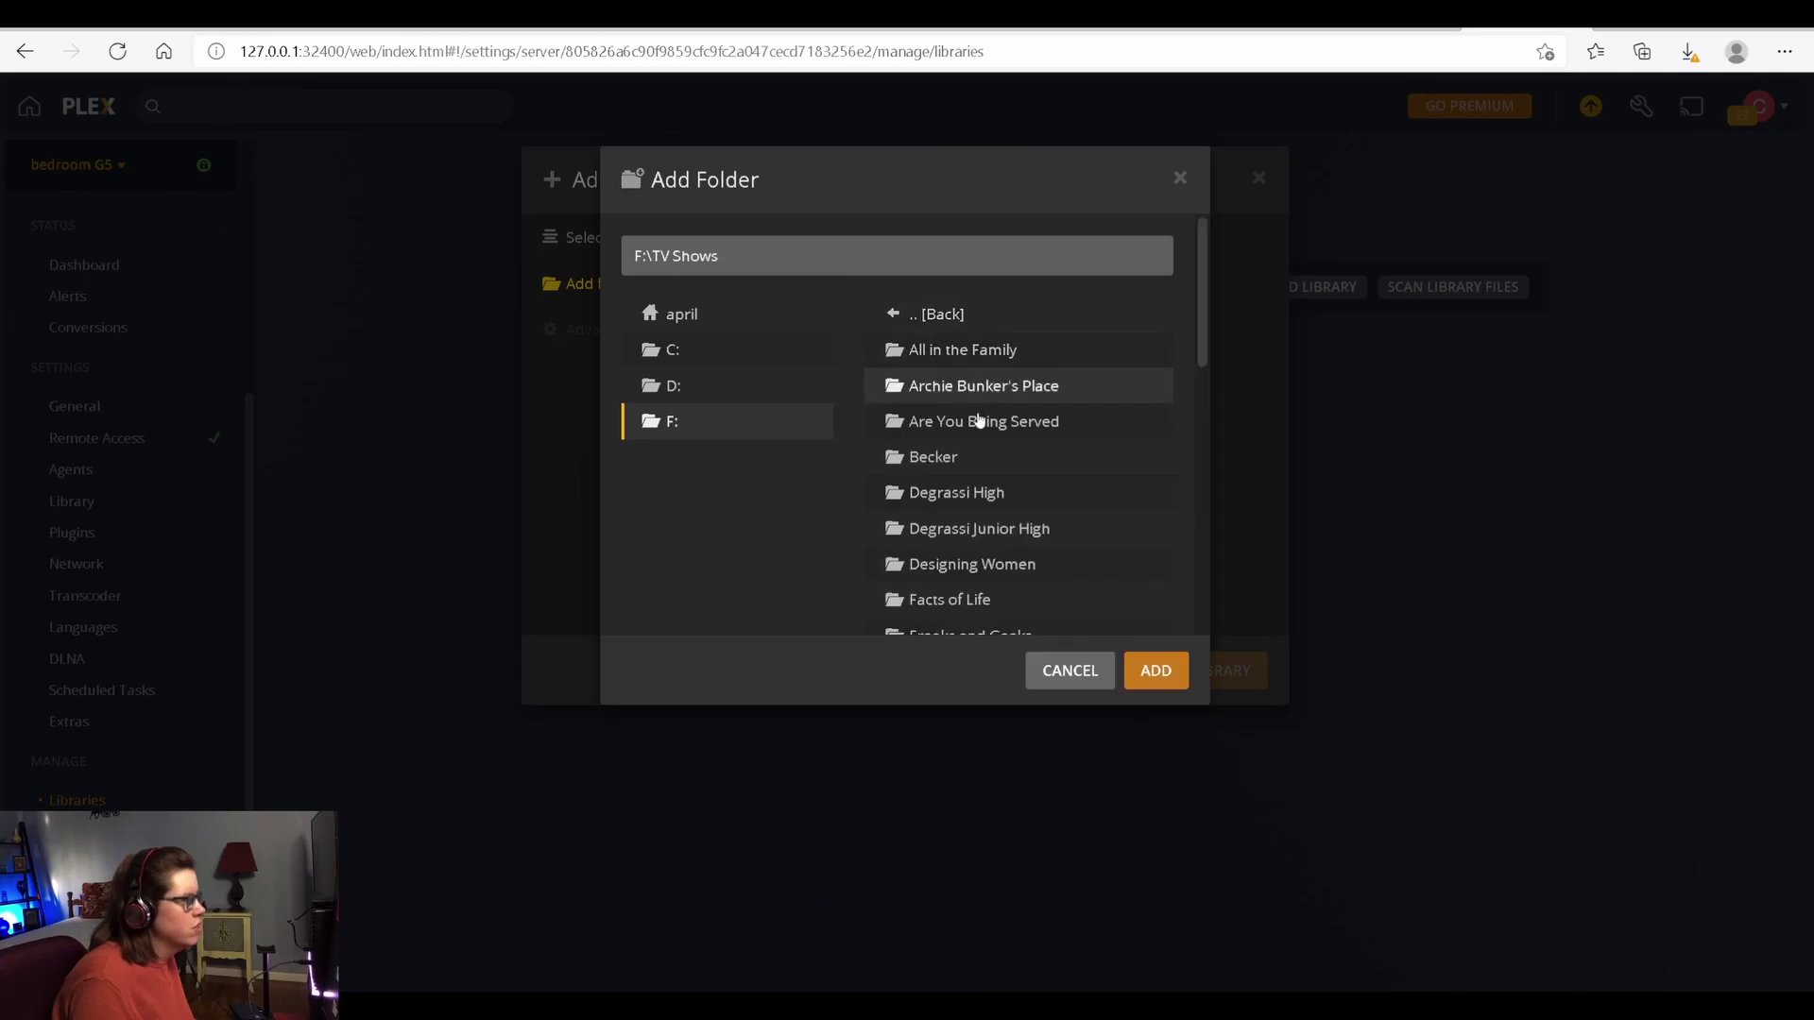
click(1154, 669)
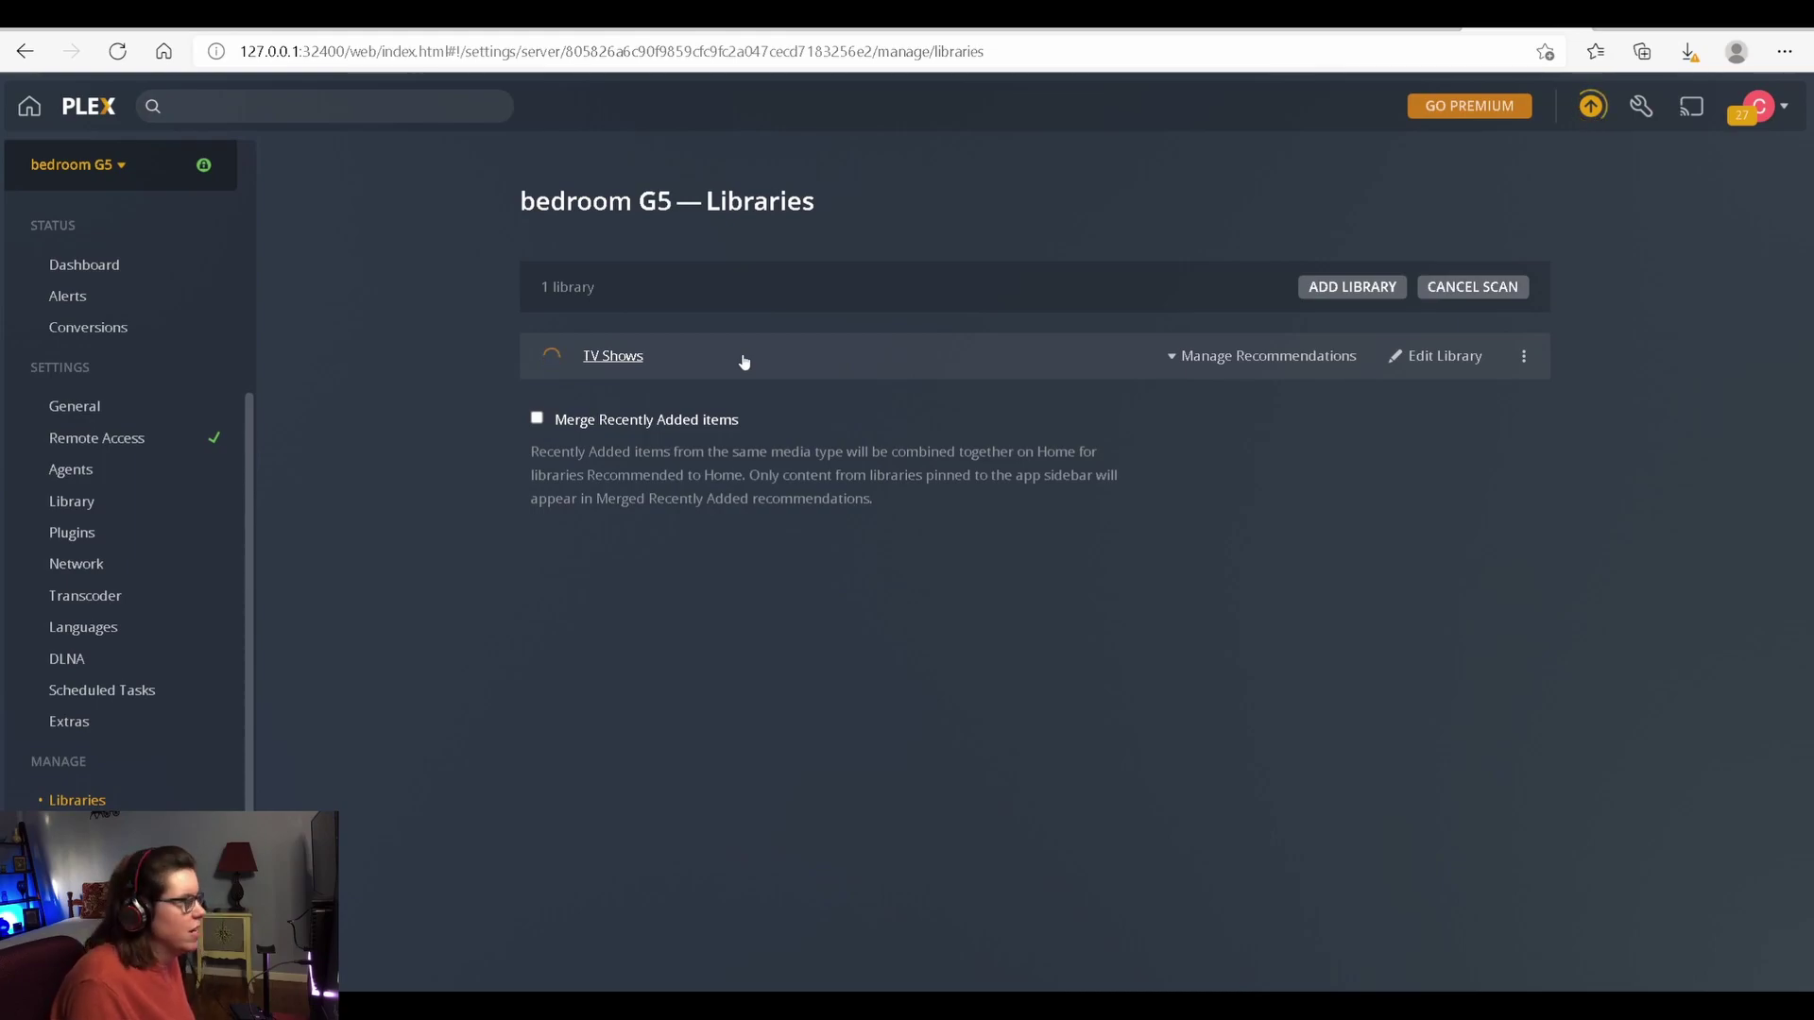
- Return to the Plex home page and open the new TV Shows library
click(29, 105)
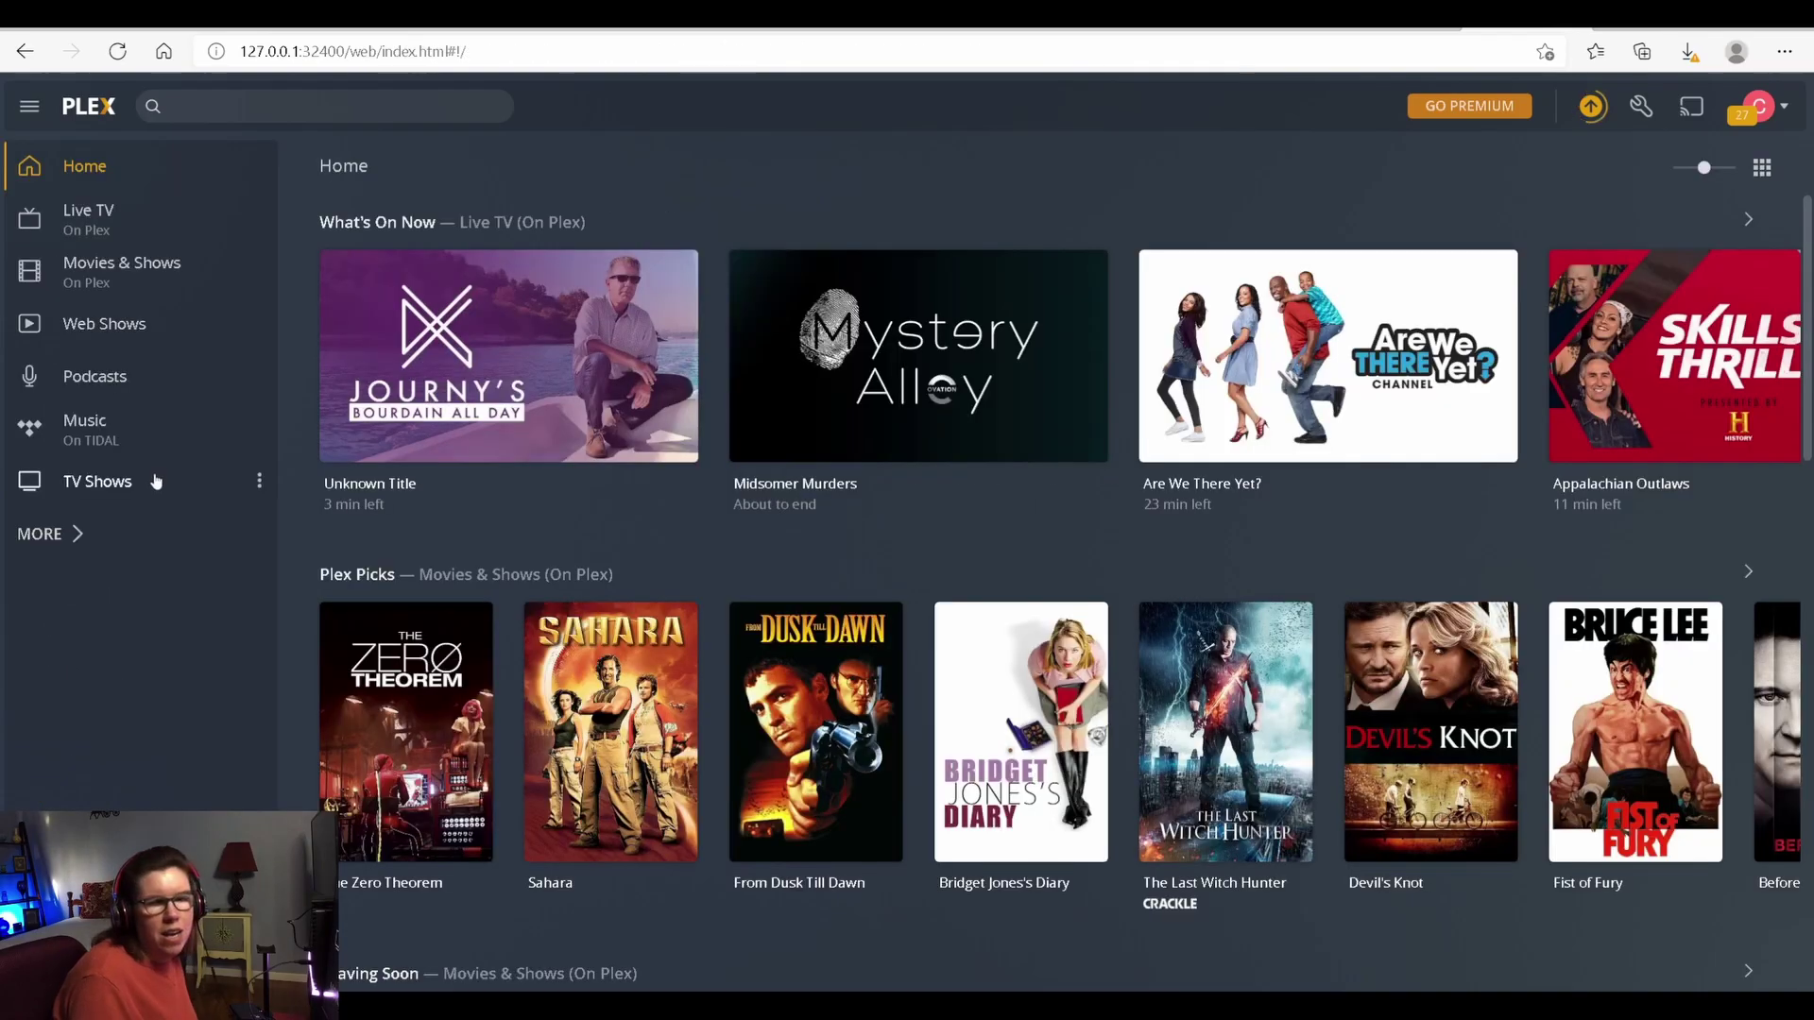
click(98, 487)
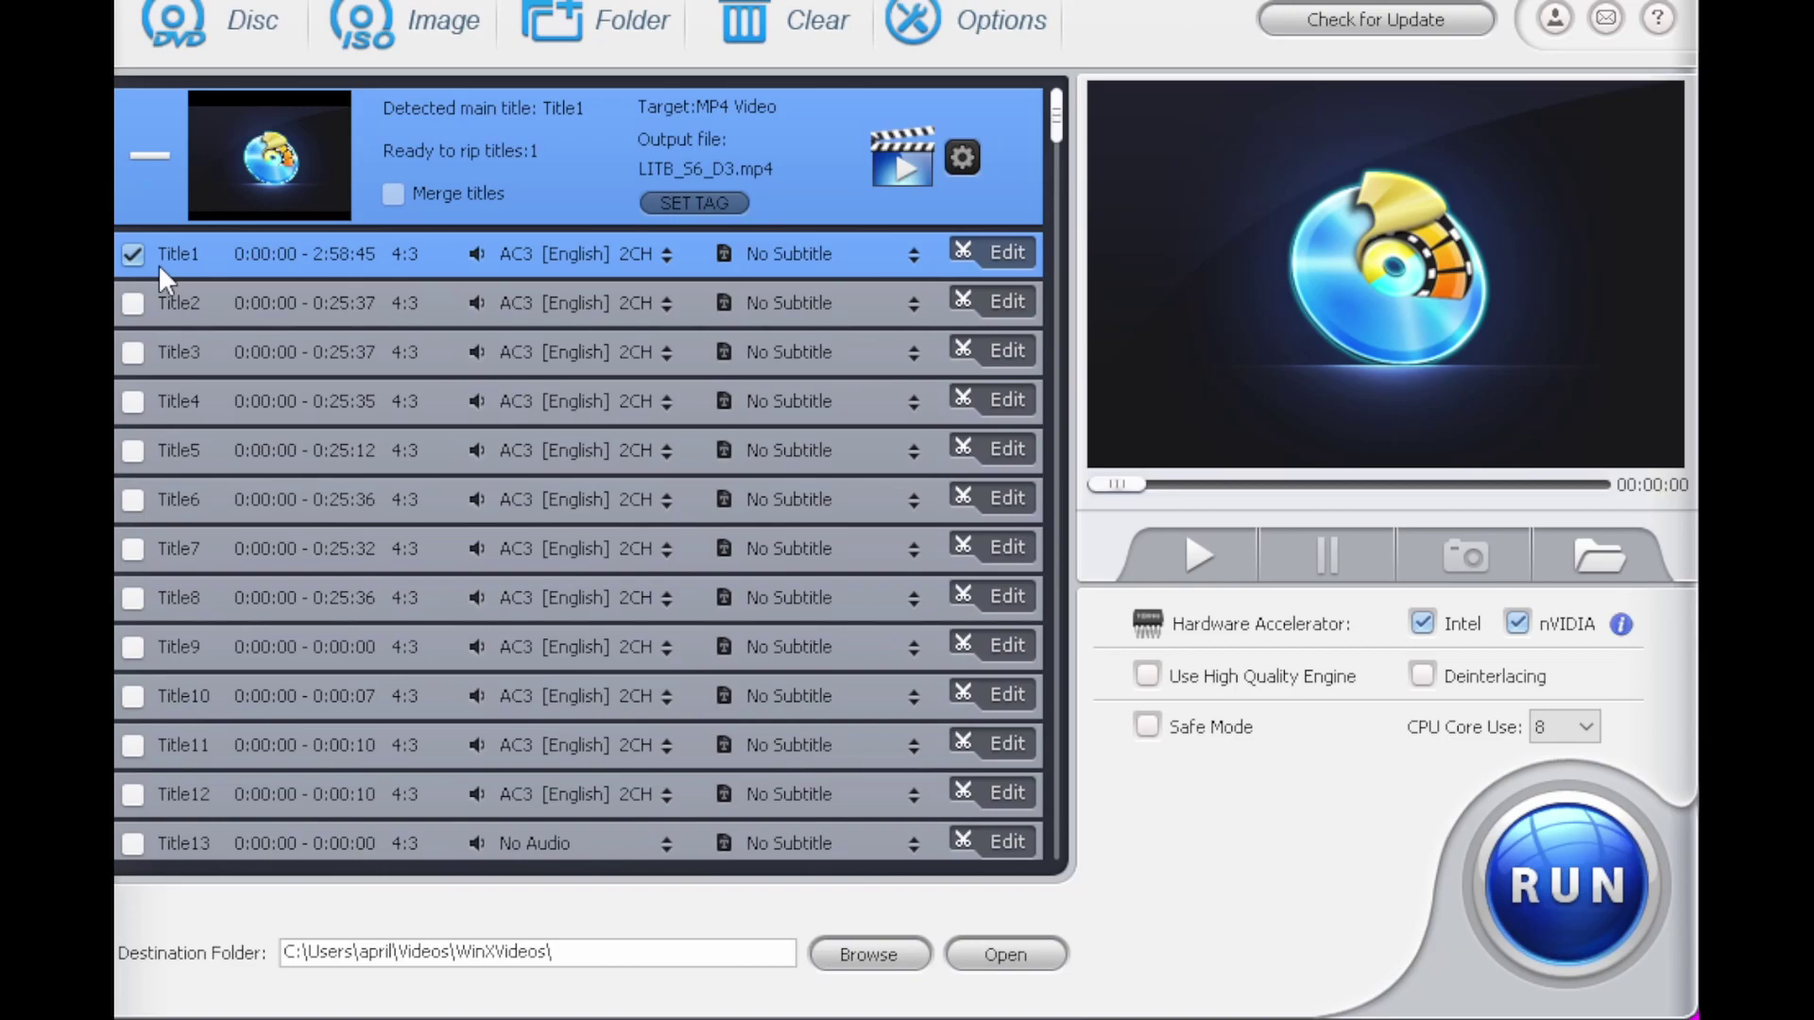
- In the WinX DVD ripper, deselect Title1 and select Title2 for ripping
click(134, 255)
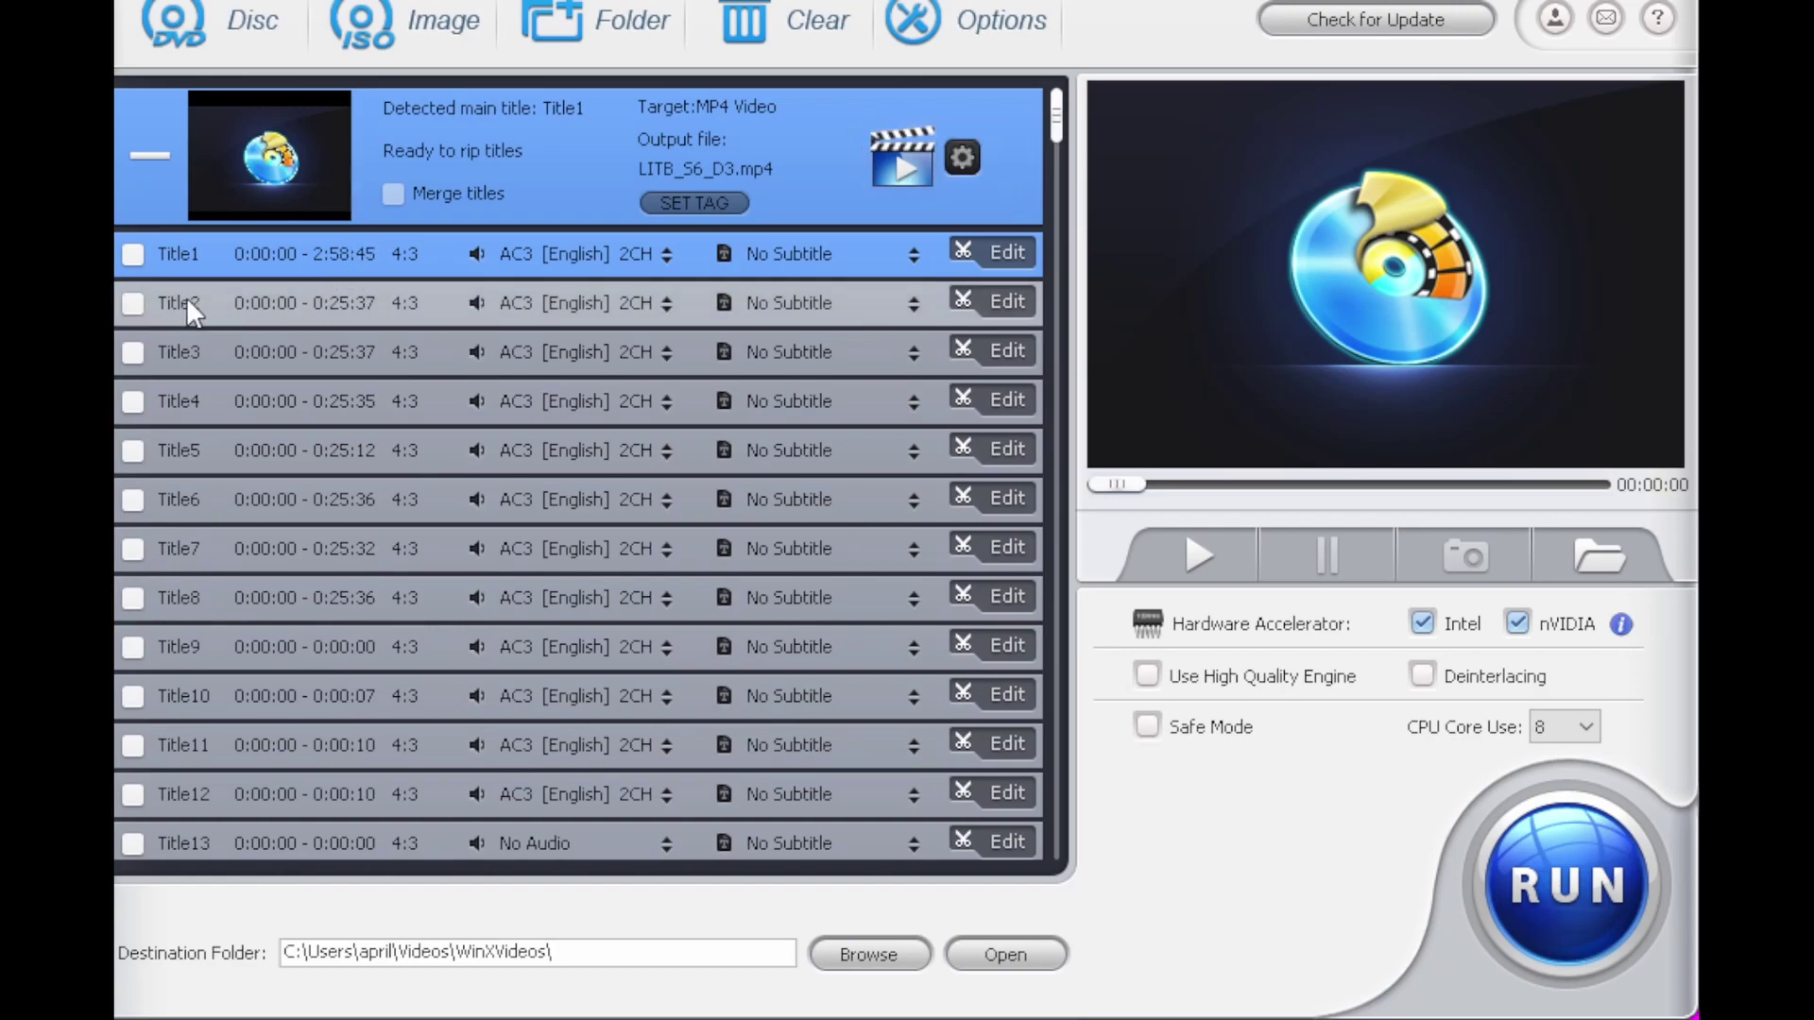
click(133, 303)
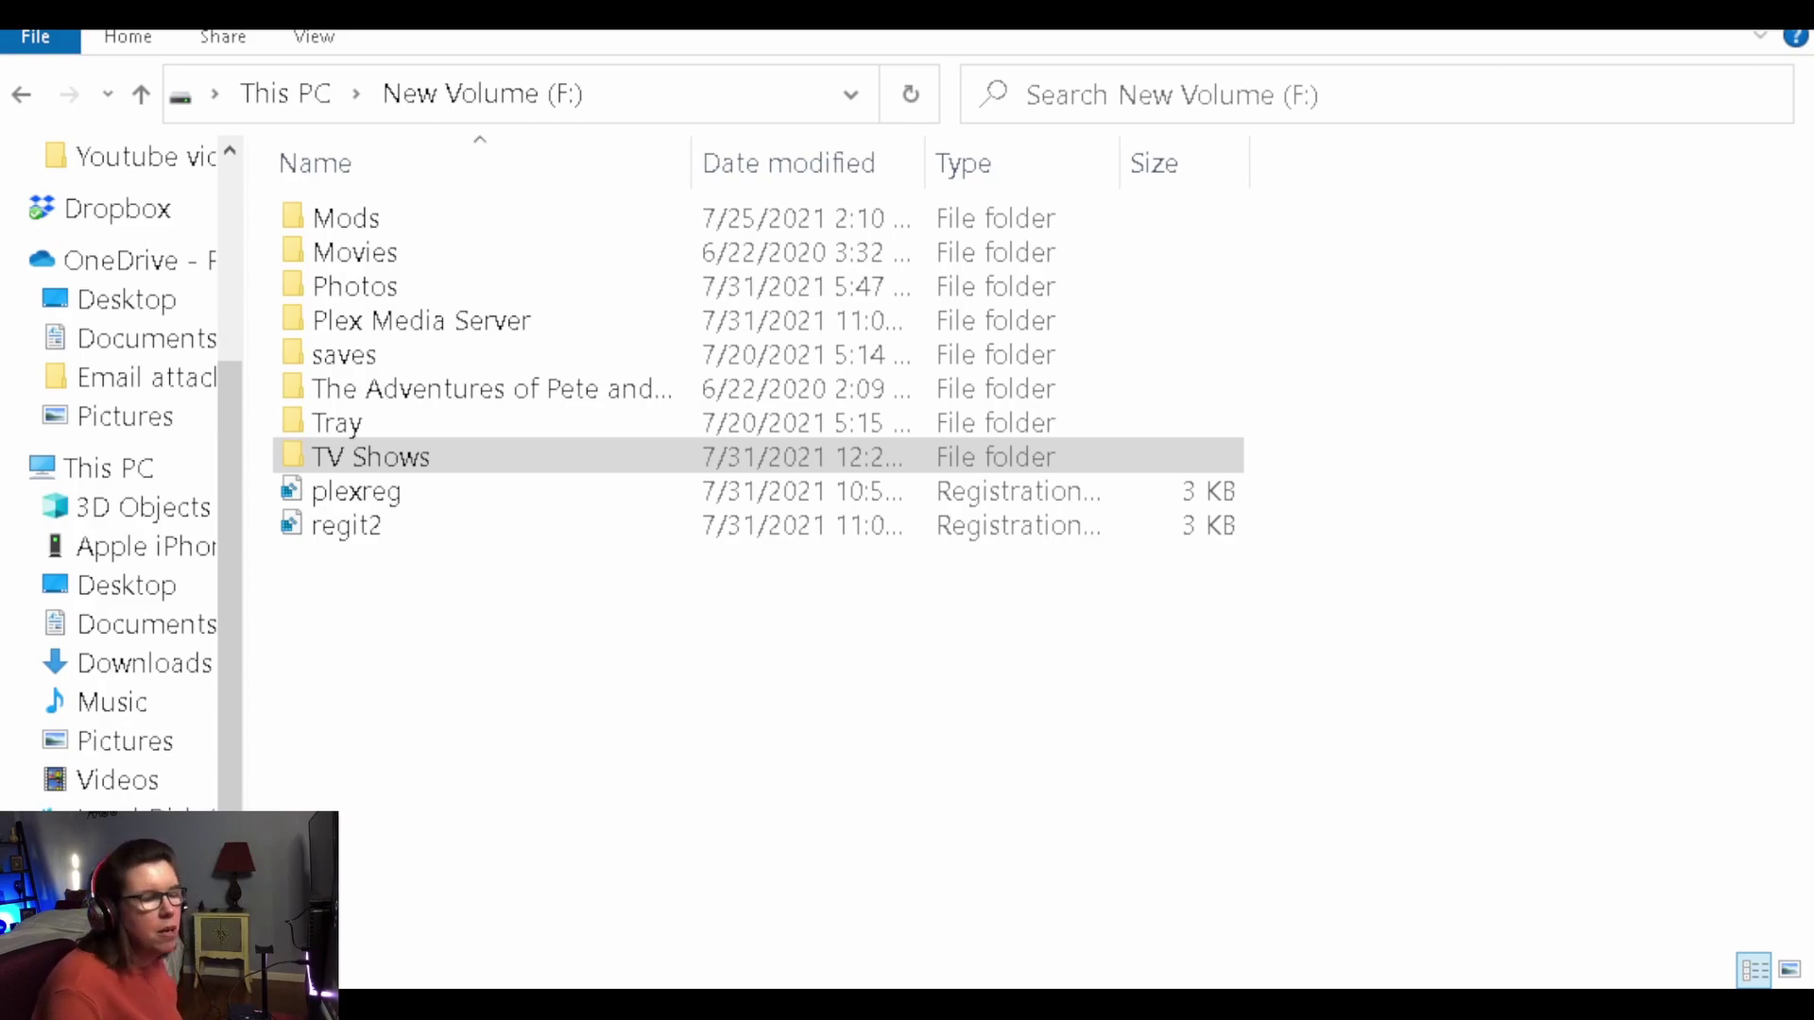
- In File Explorer, open the Season 01 folder of Leave it to Beaver inside TV Shows on the F: drive
click(427, 459)
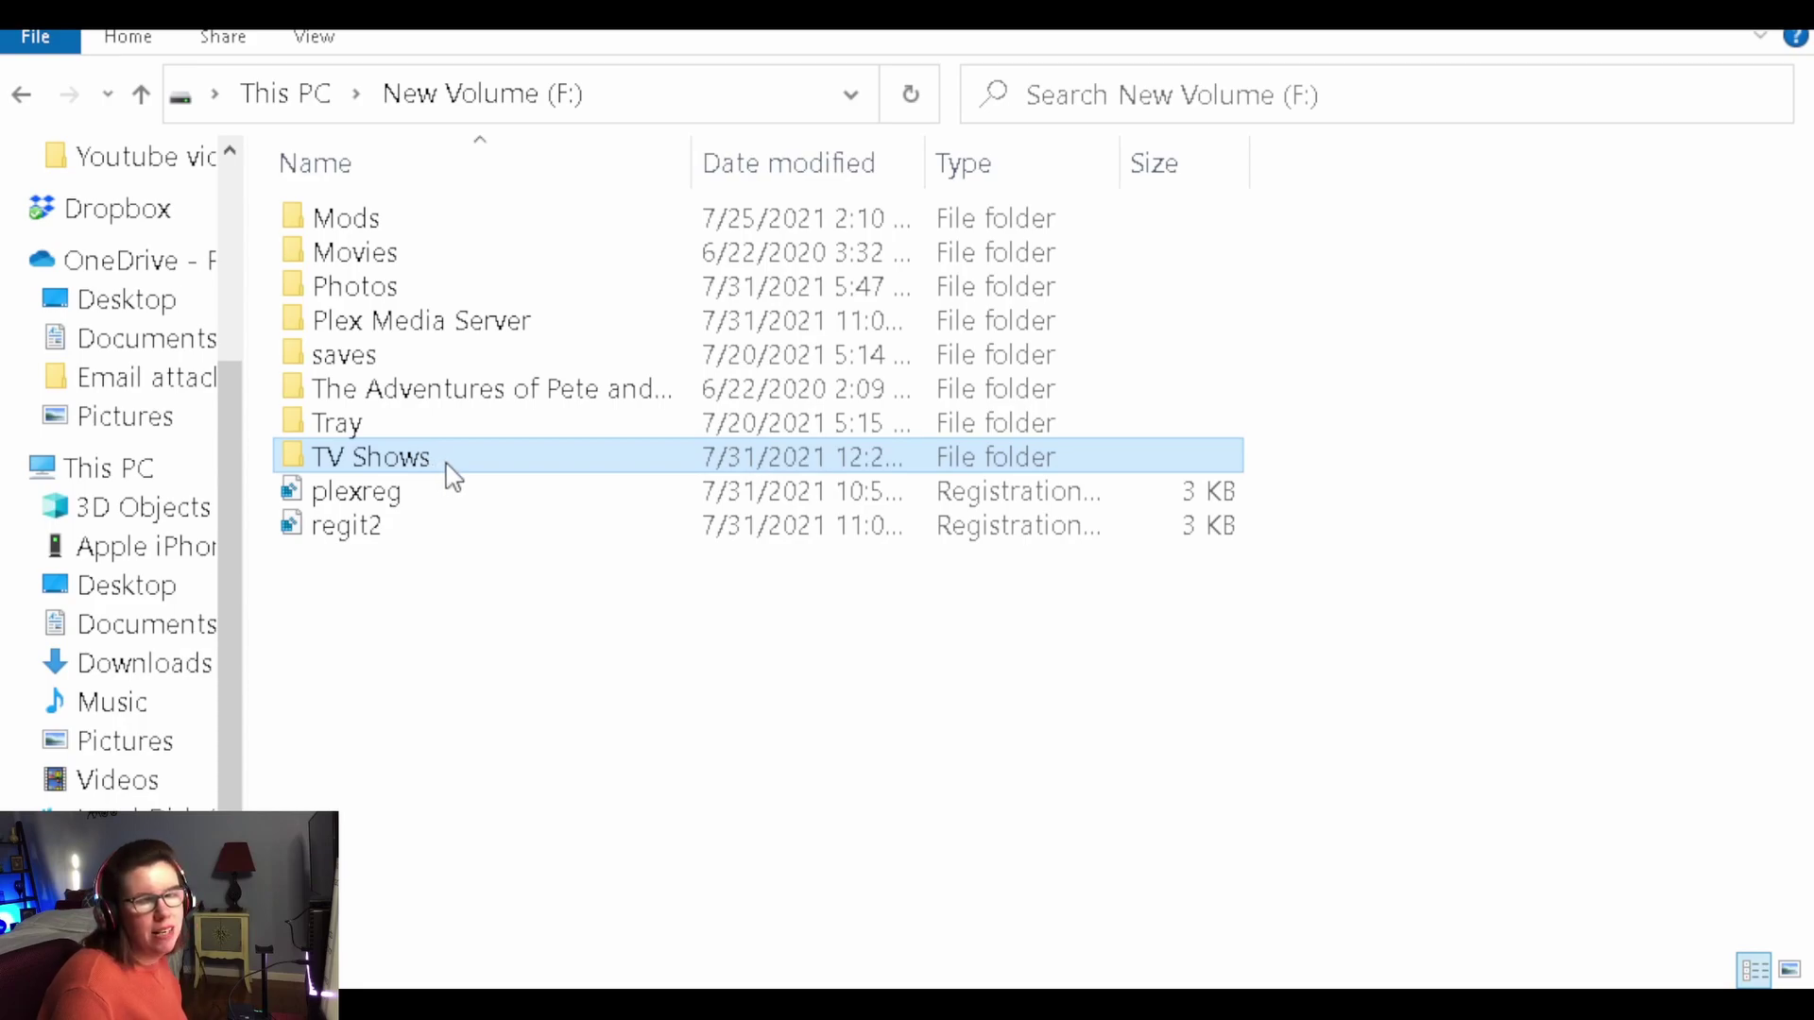
double_click(448, 469)
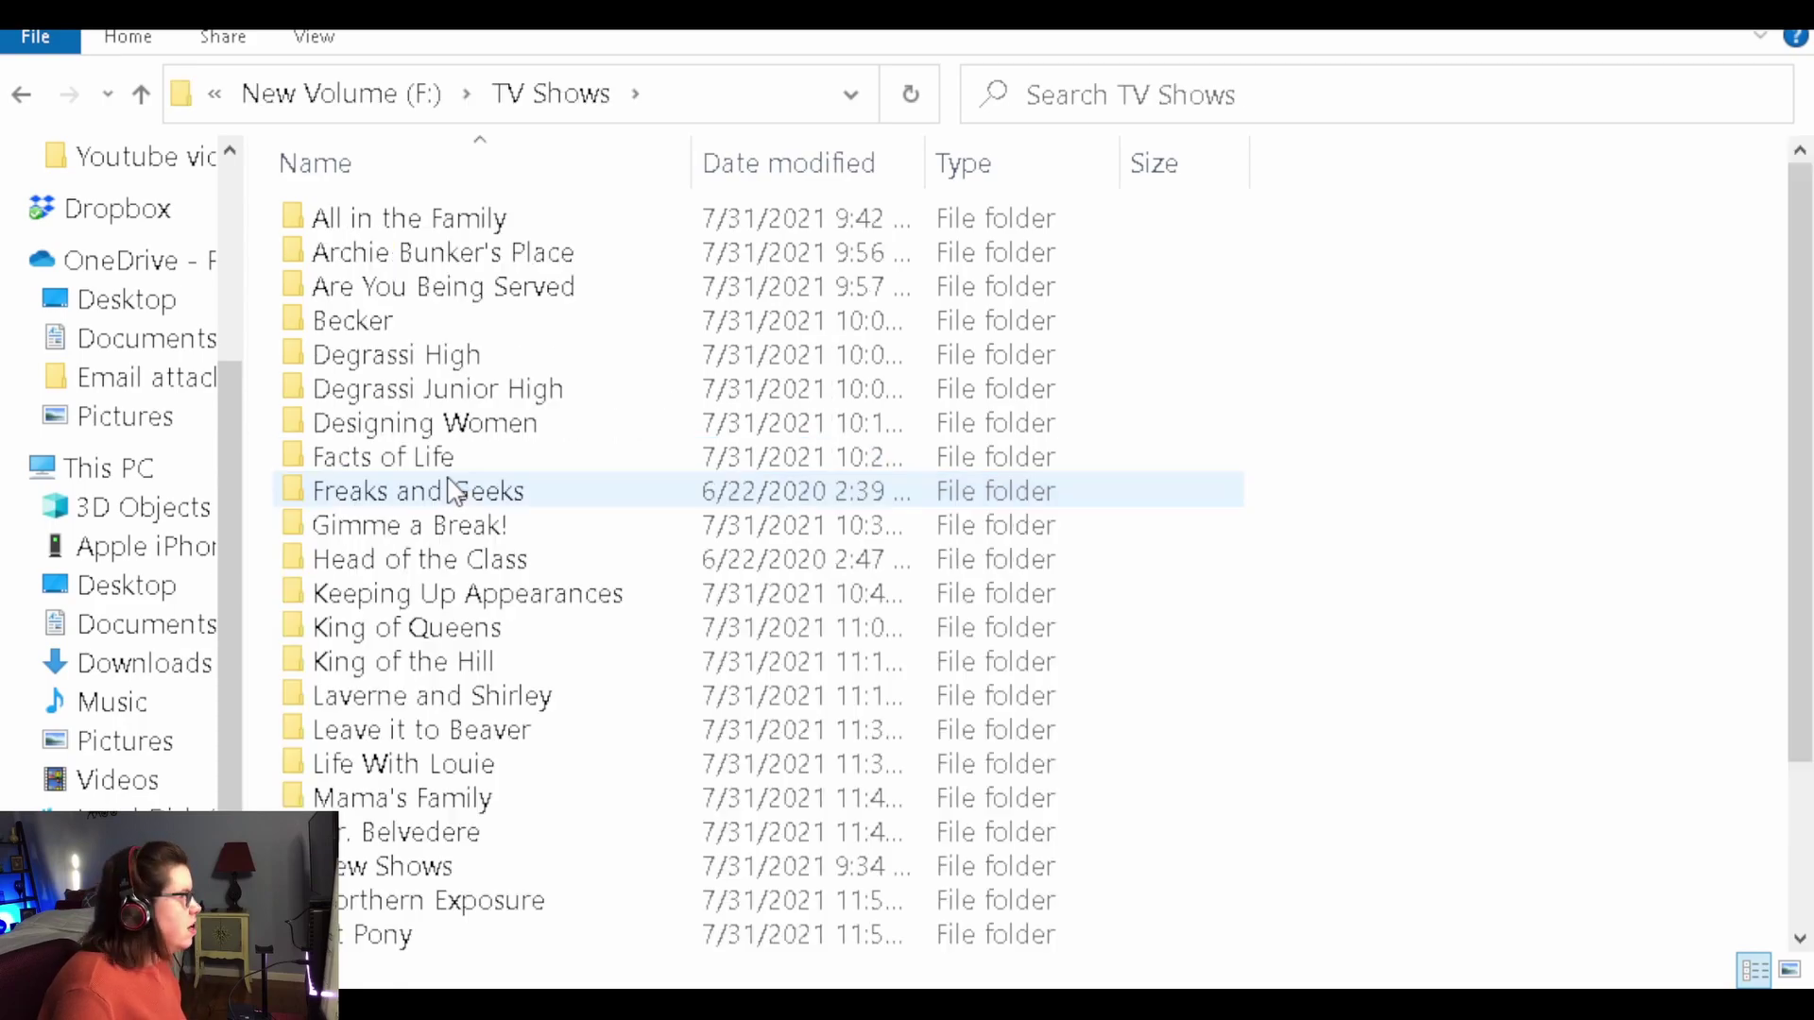
double_click(560, 742)
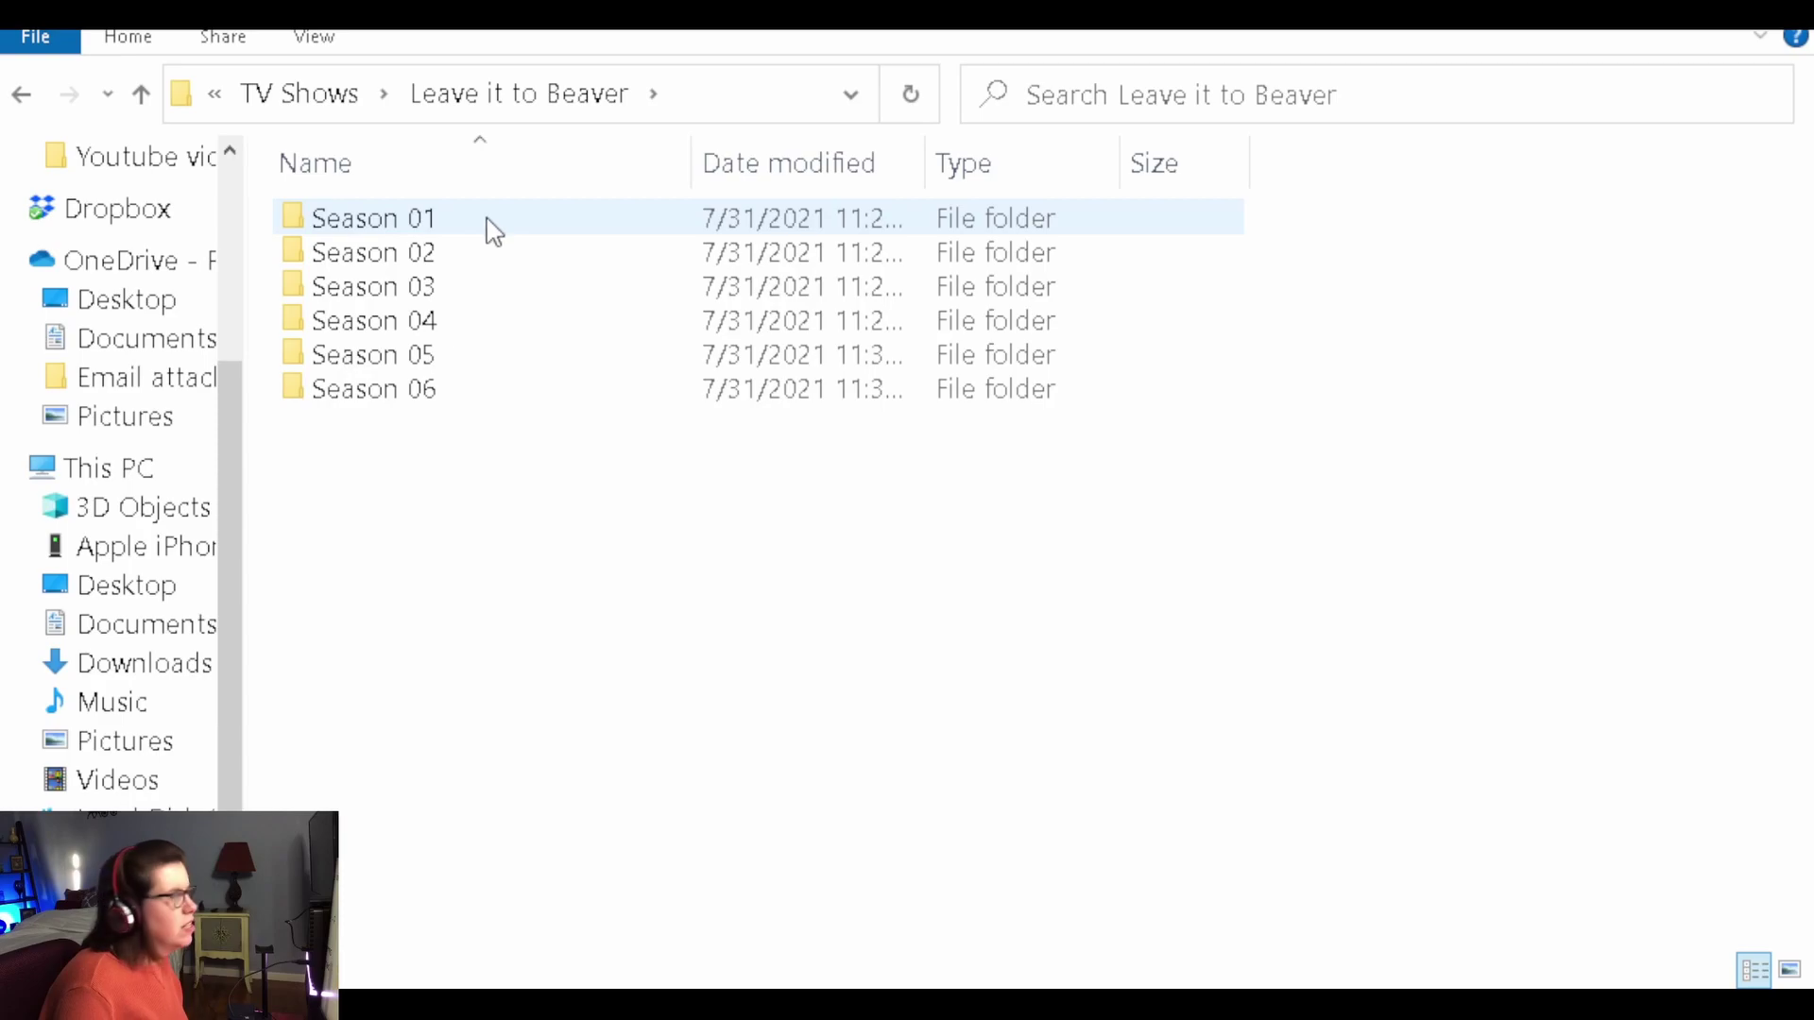
double_click(466, 217)
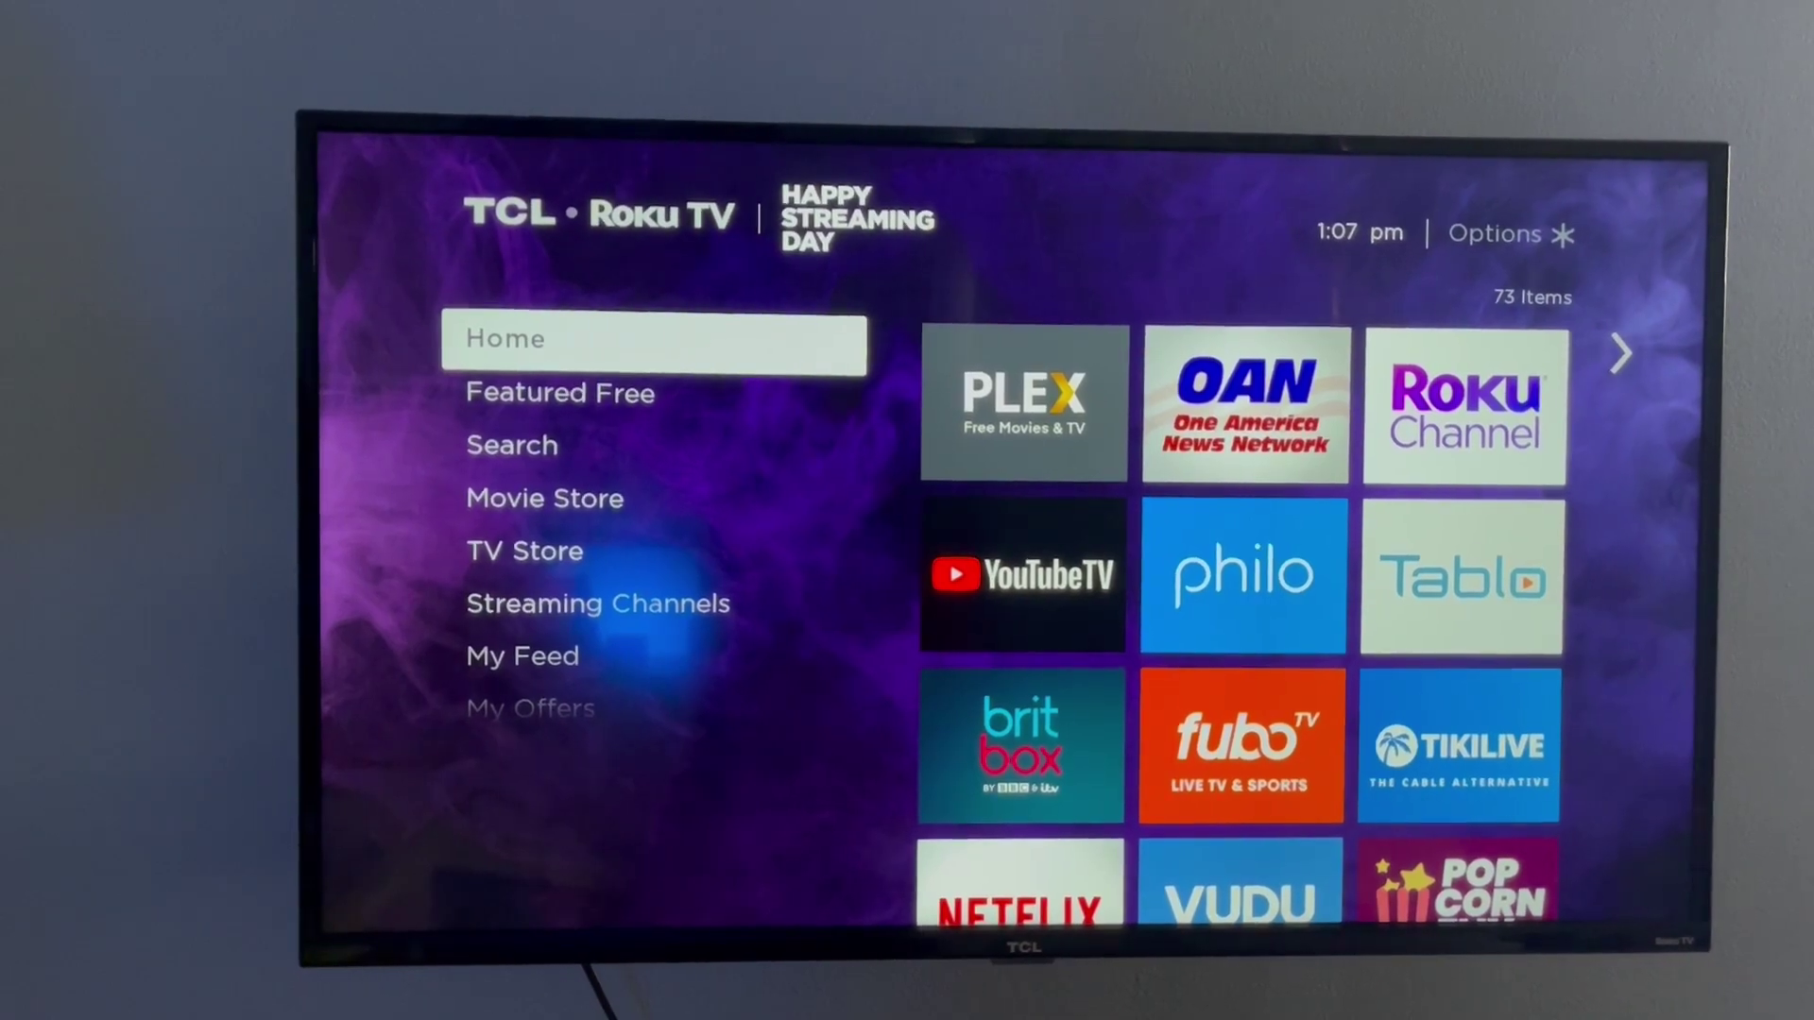
- Open Plex on the Roku TV and browse through Playlists and Movies to the TV Shows library
key(Right)
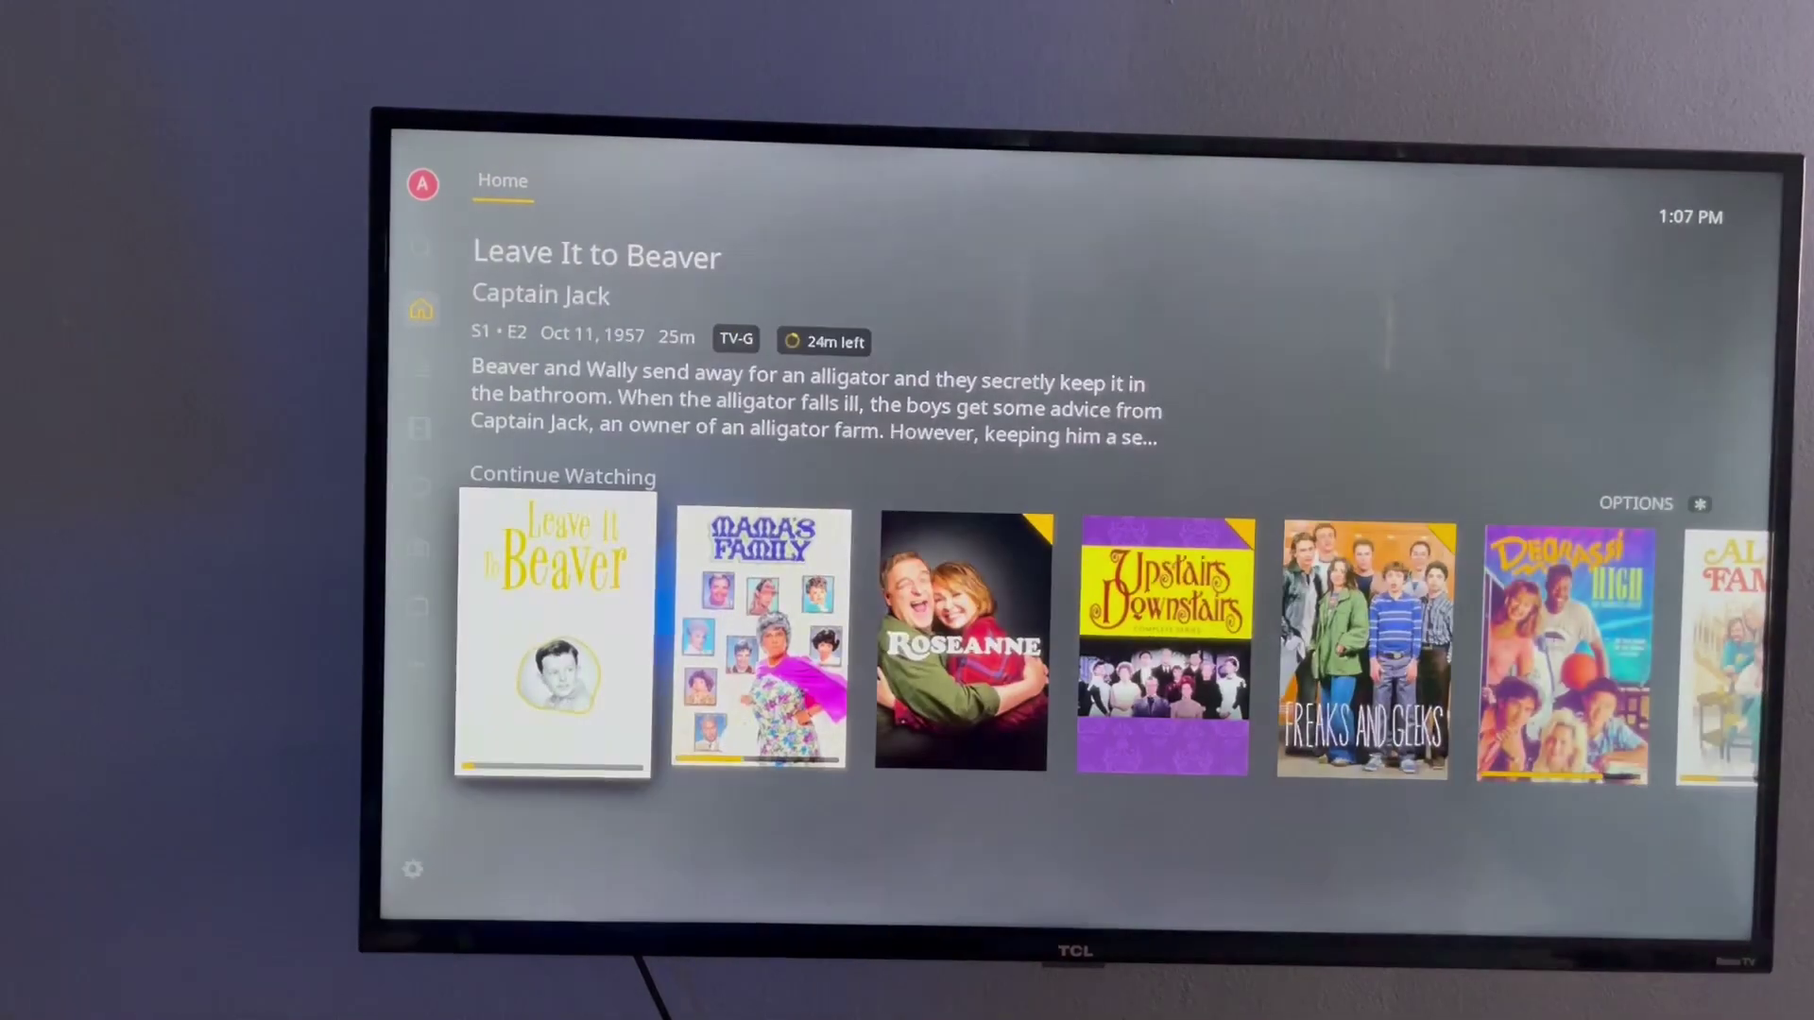
key(Left)
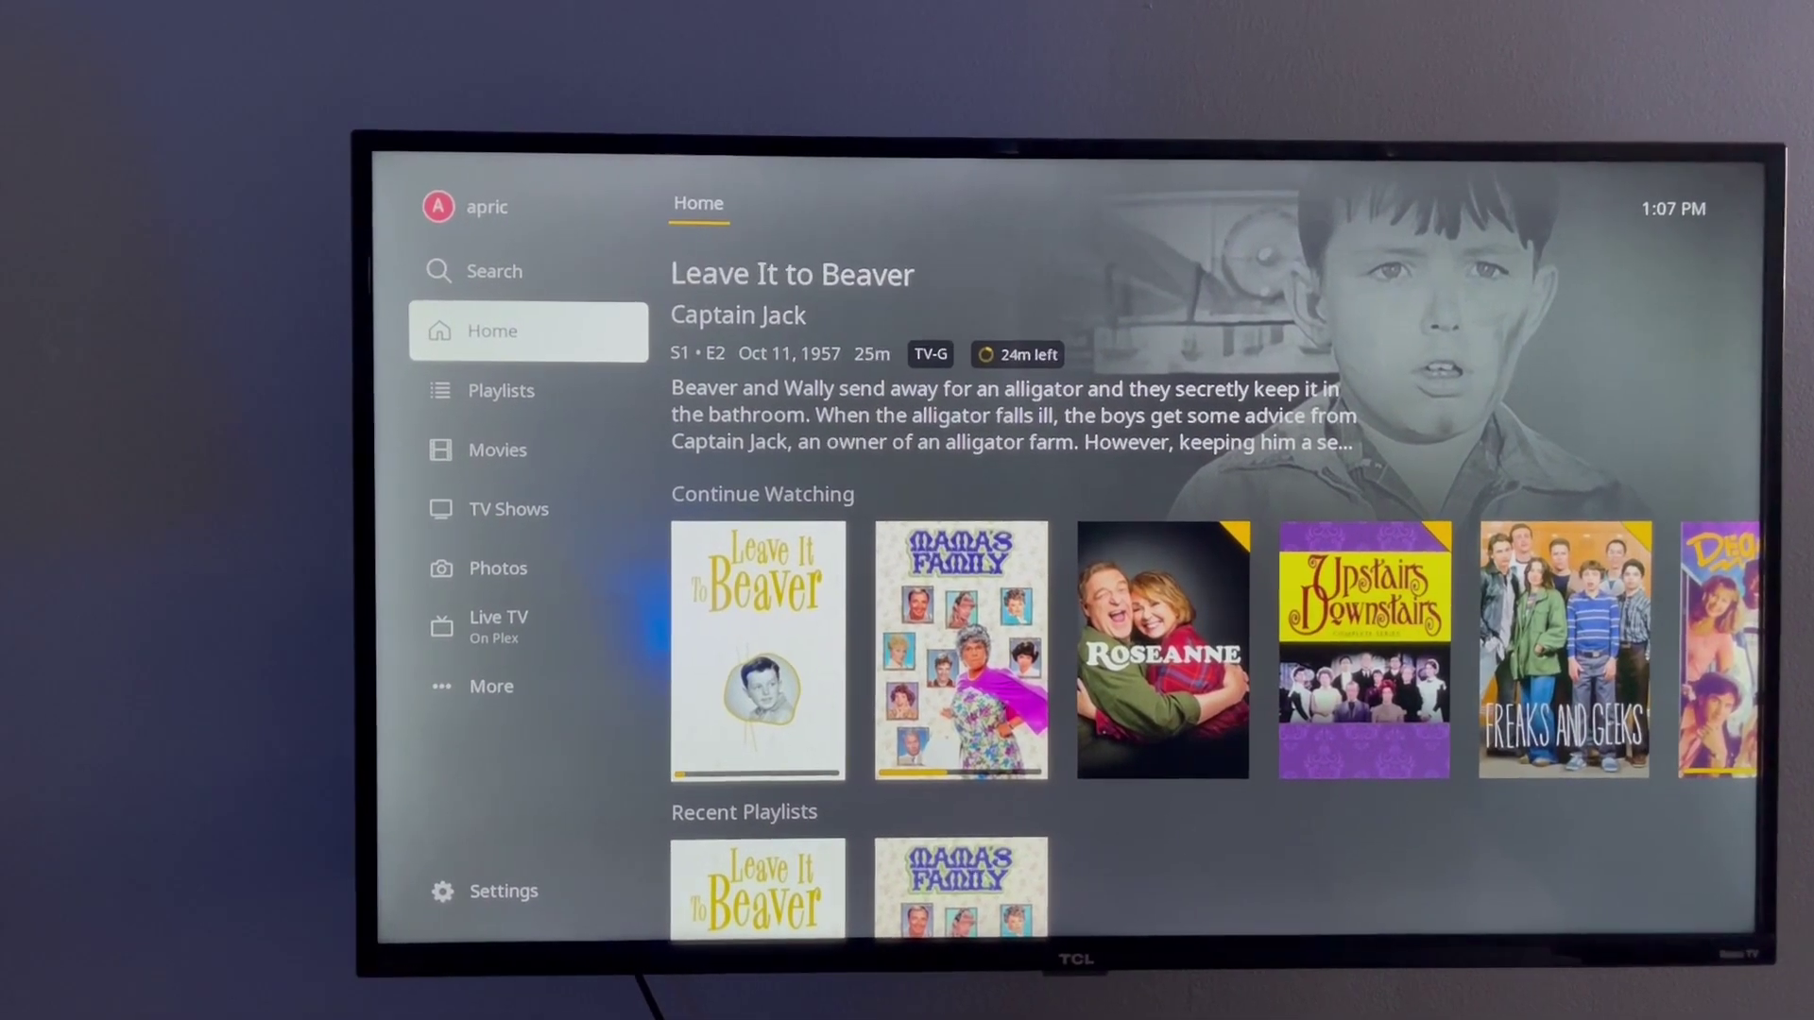
key(Down)
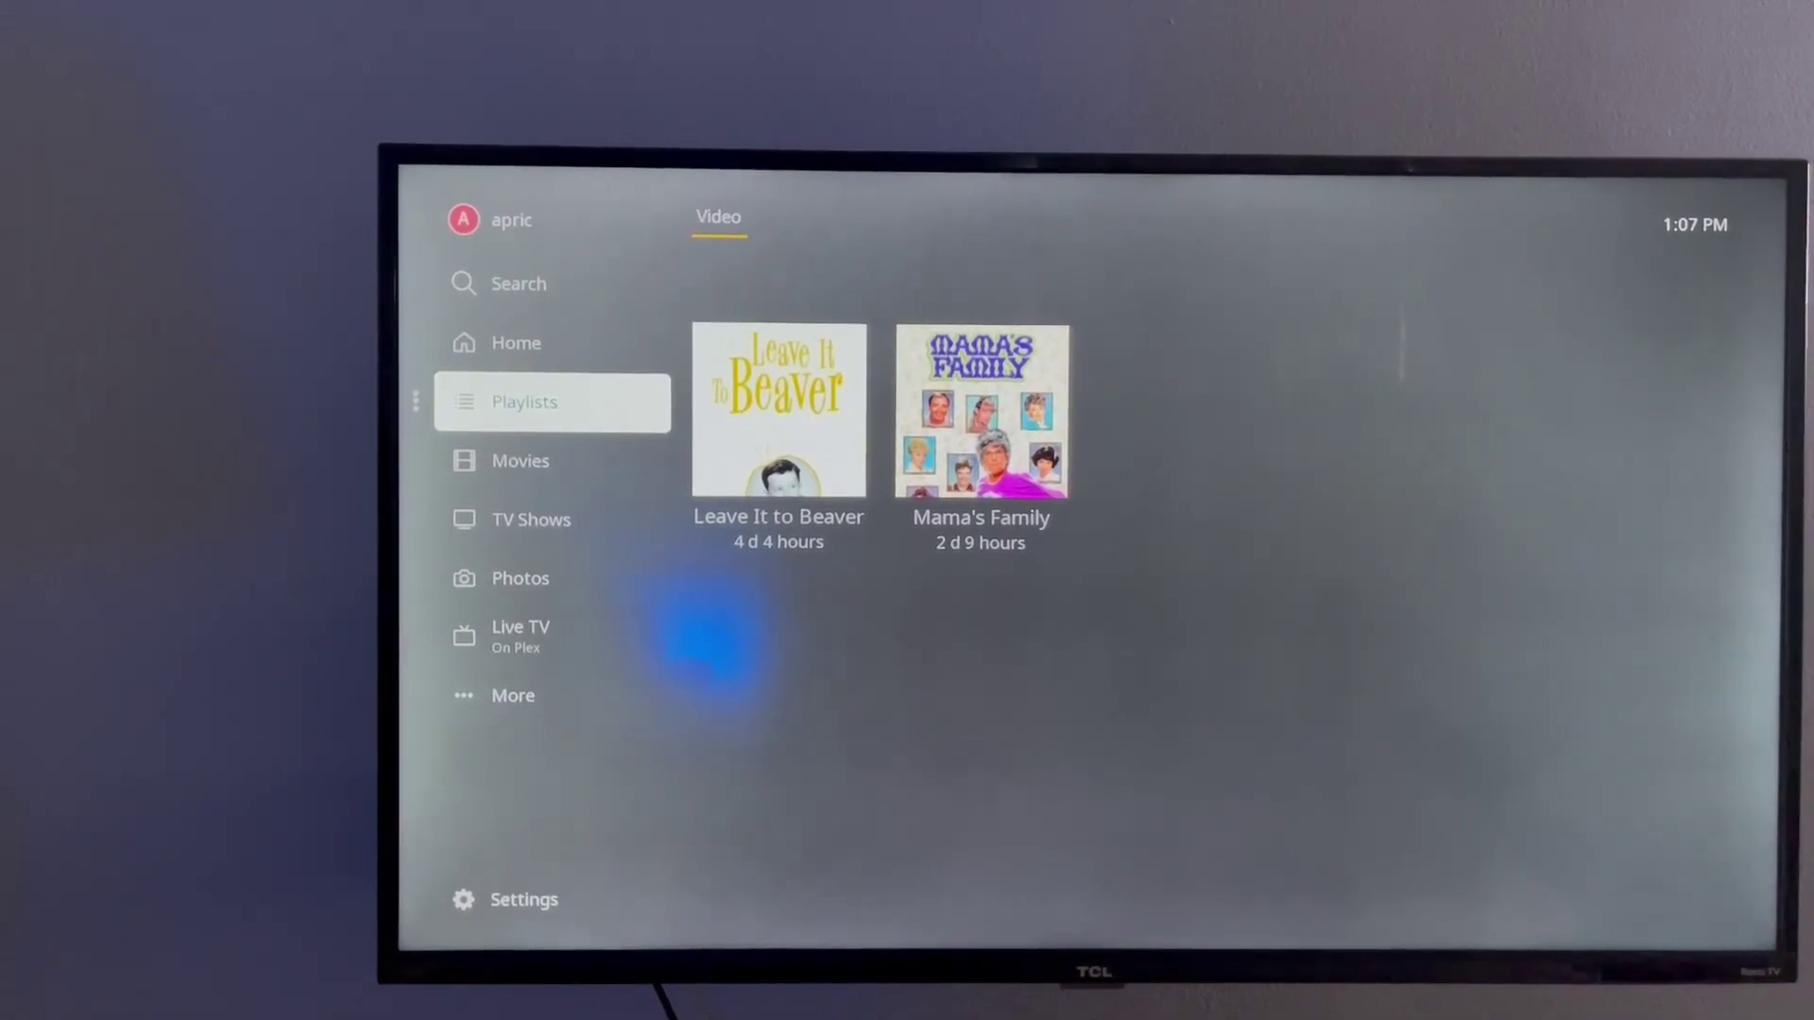
key(Down)
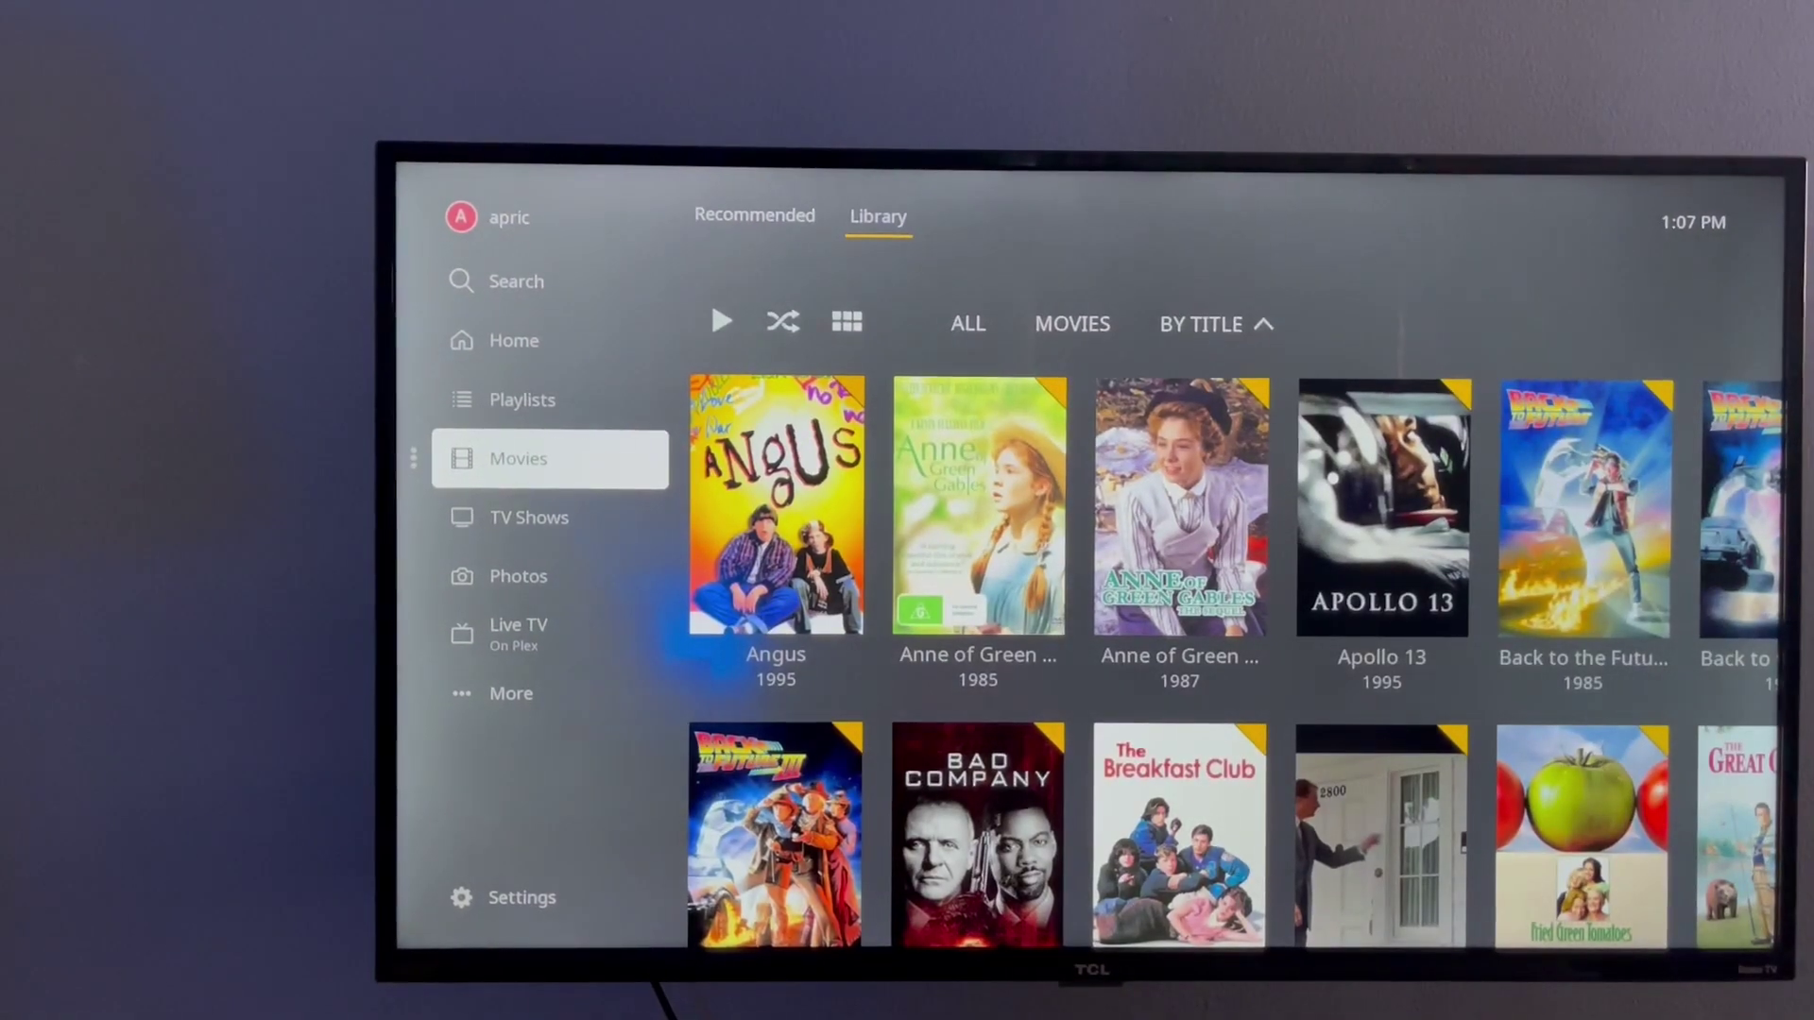
key(Down)
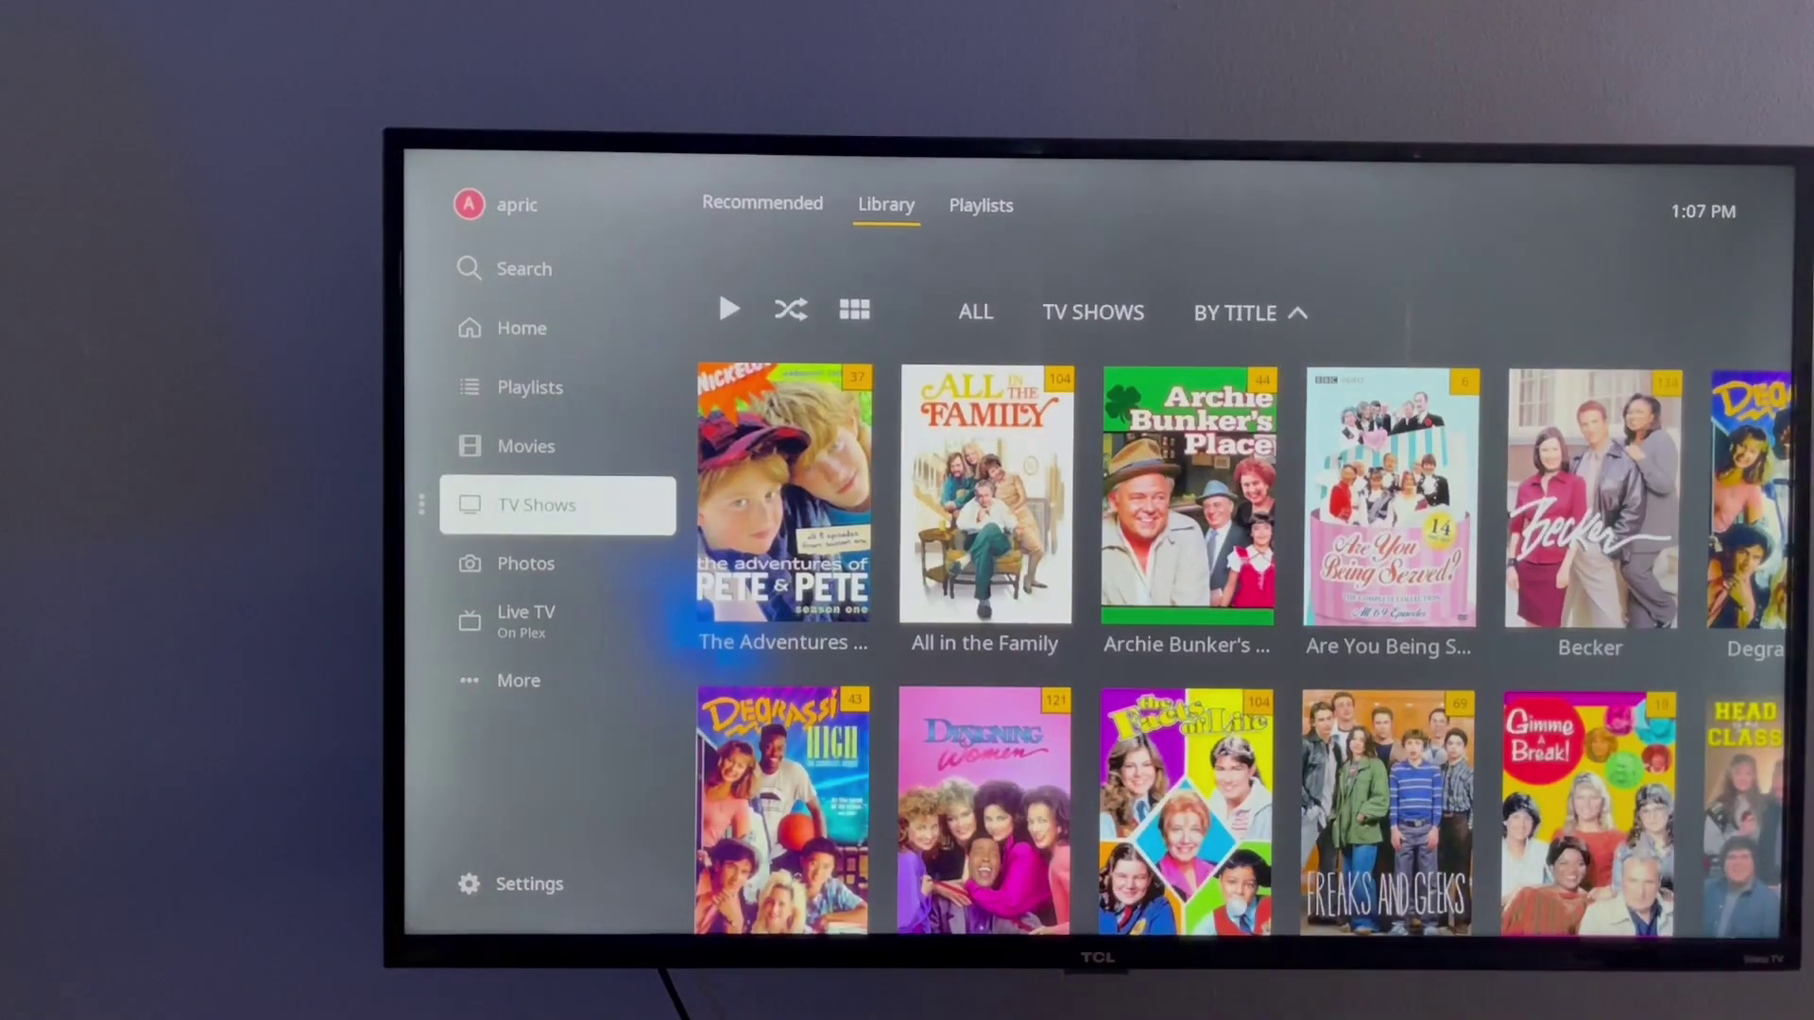
- Find Leave It to Beaver in the TV Shows library and open its show page
key(Right)
key(Right)
key(Down)
key(Down)
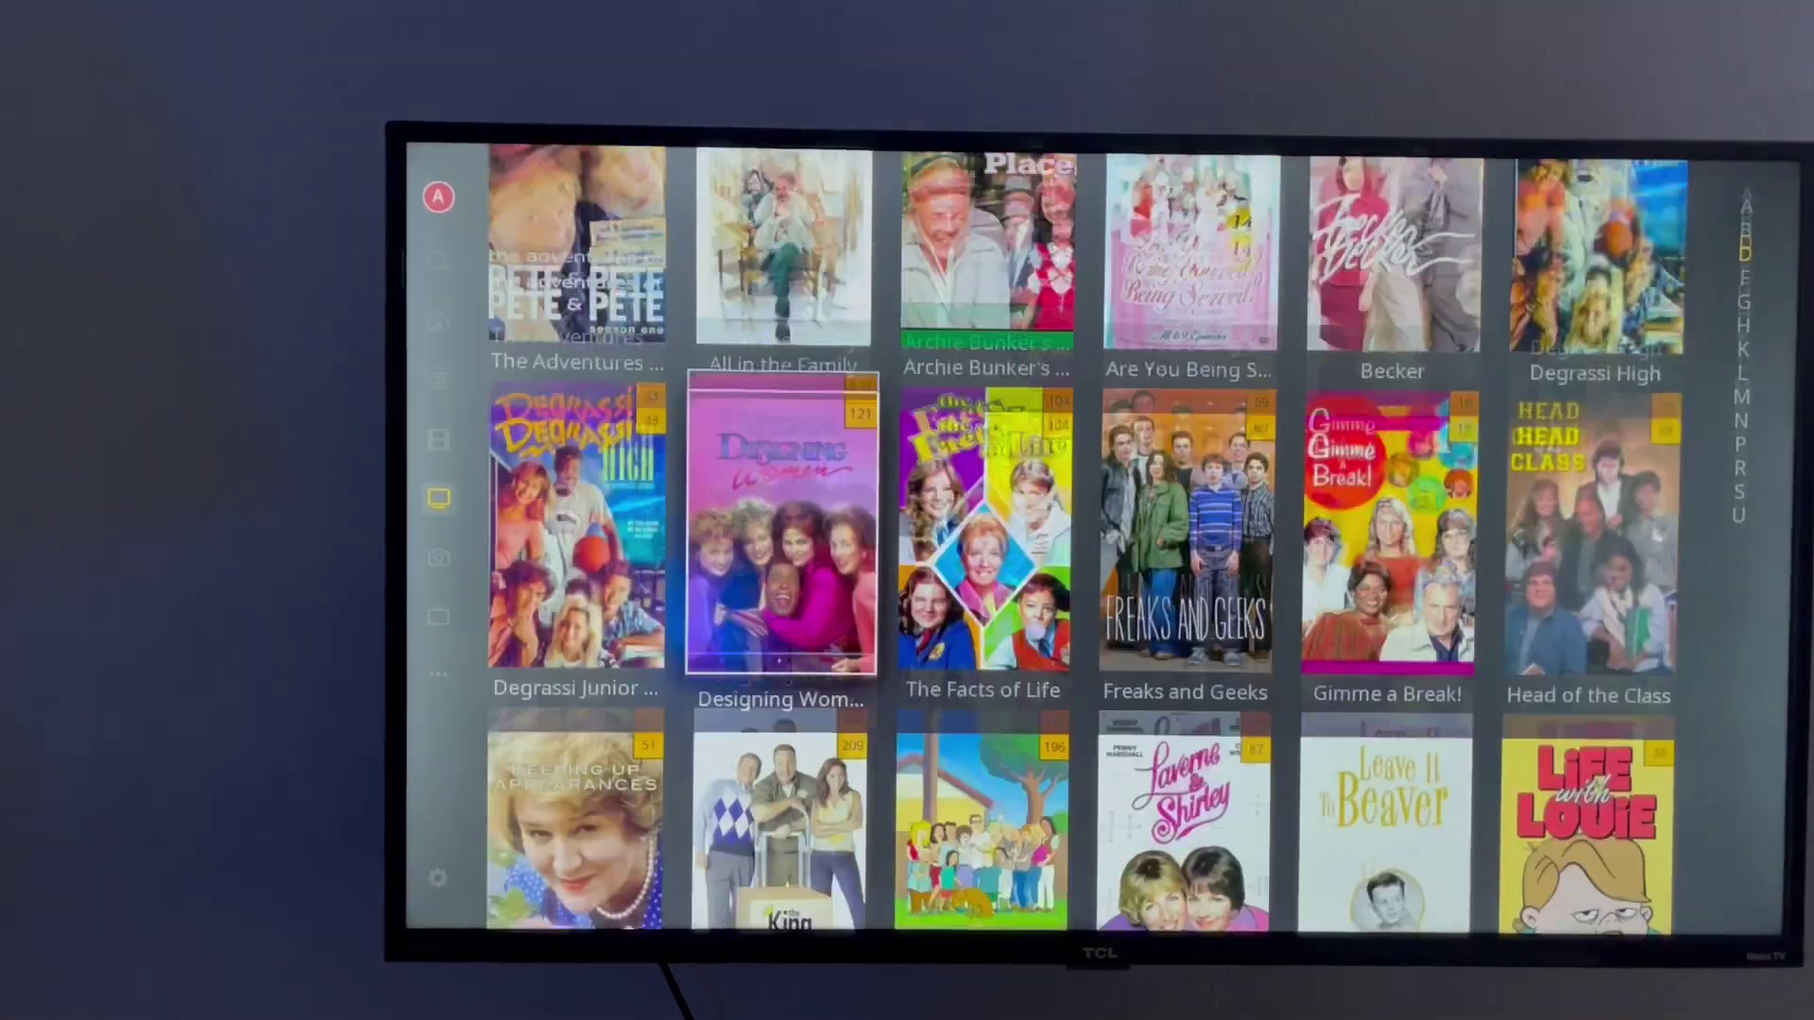
key(Right)
key(Right)
key(Right)
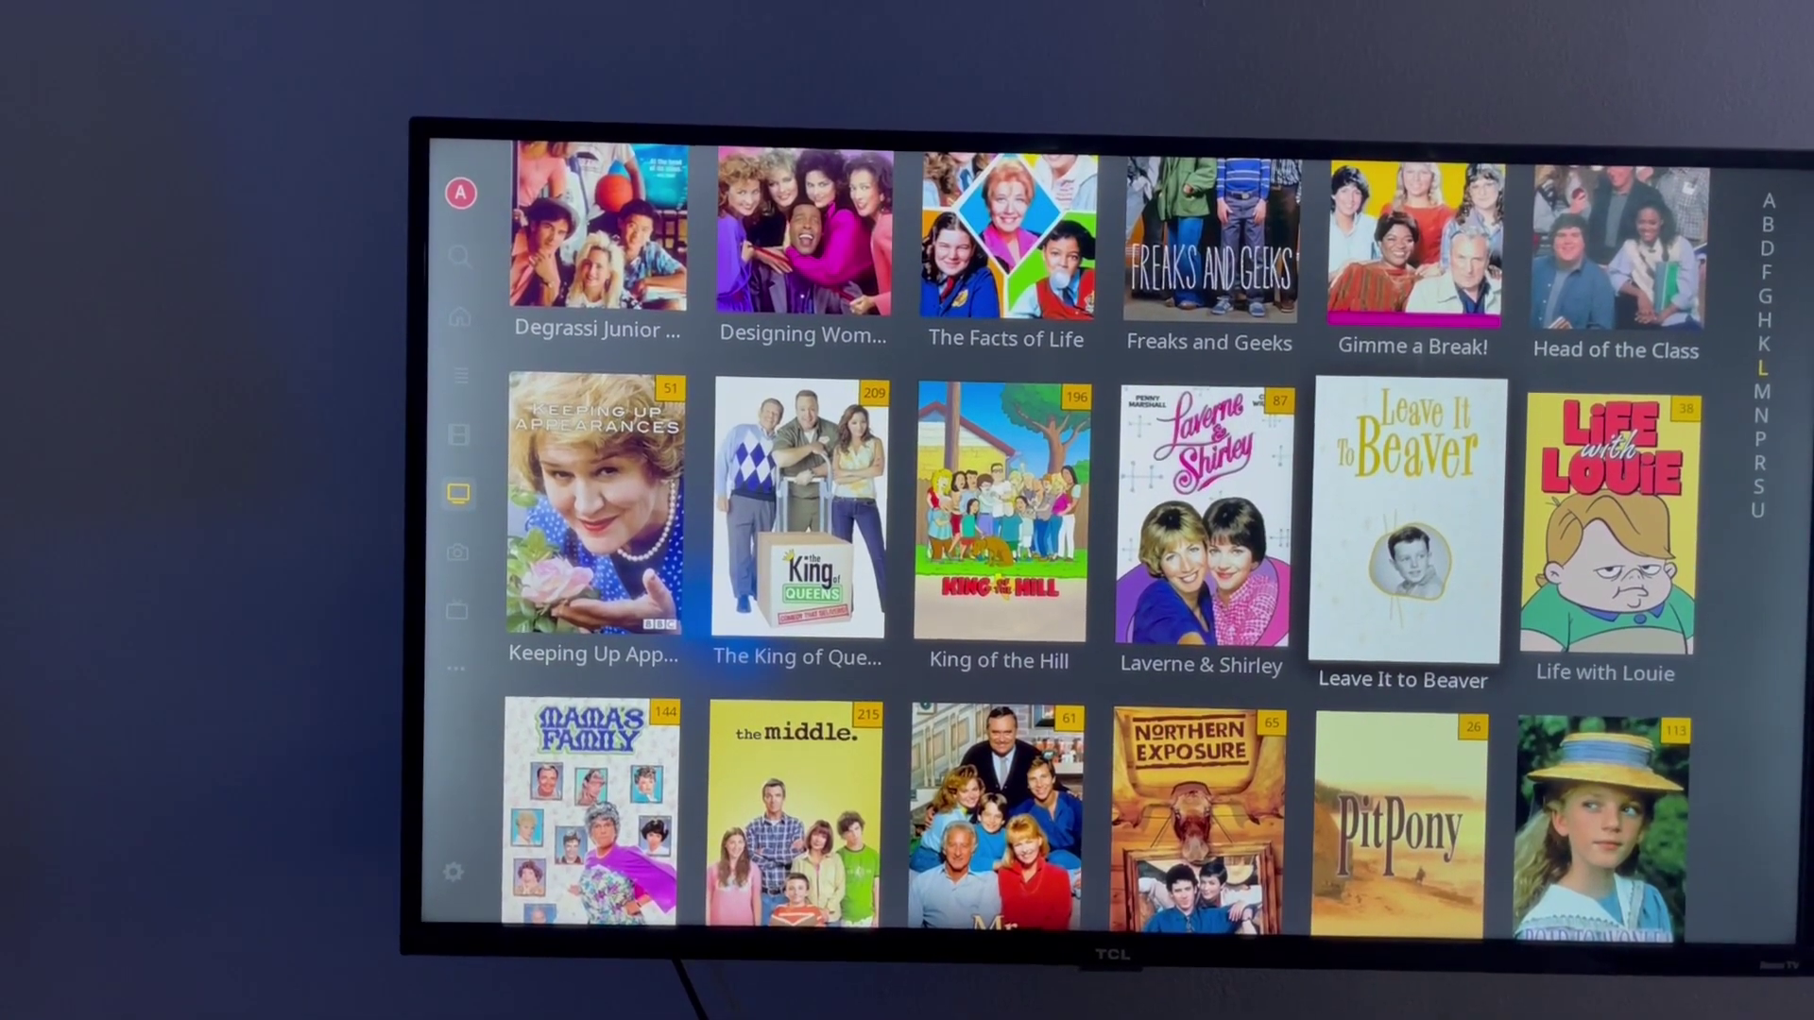
key(Return)
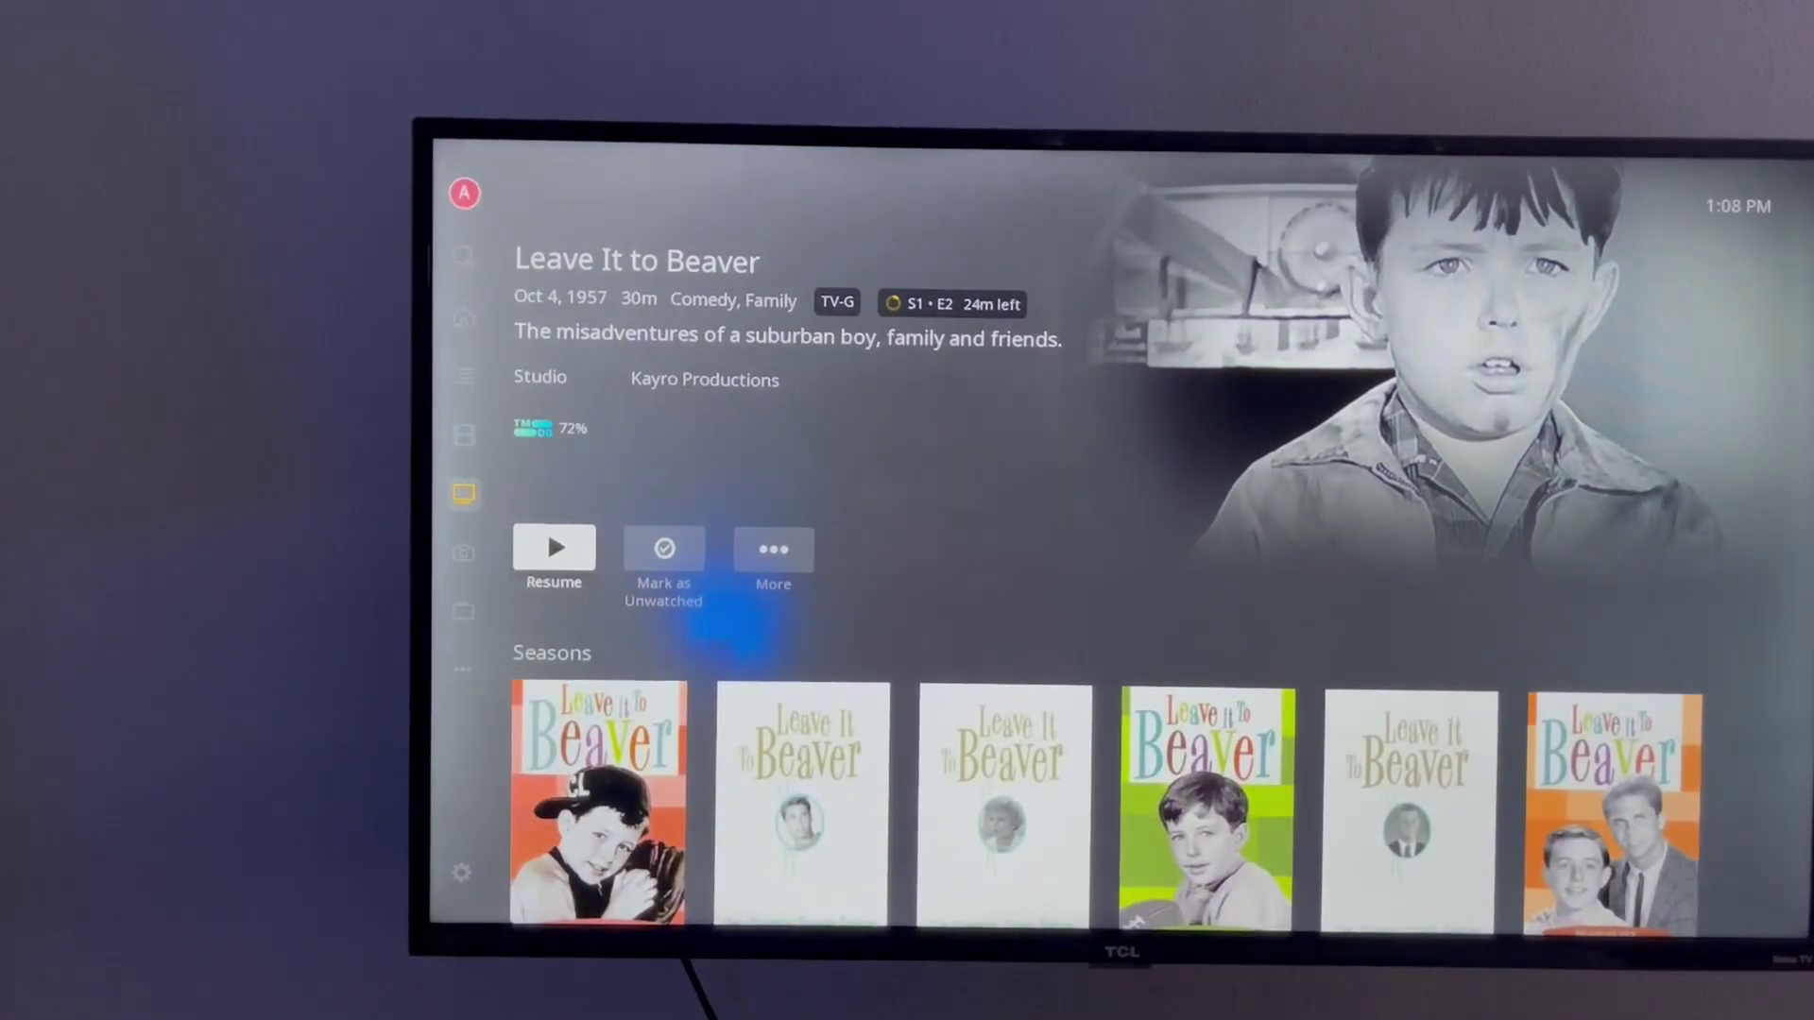
- Open Season 1 of Leave It to Beaver and view the details of episode 2, Captain Jack
key(Down)
key(Right)
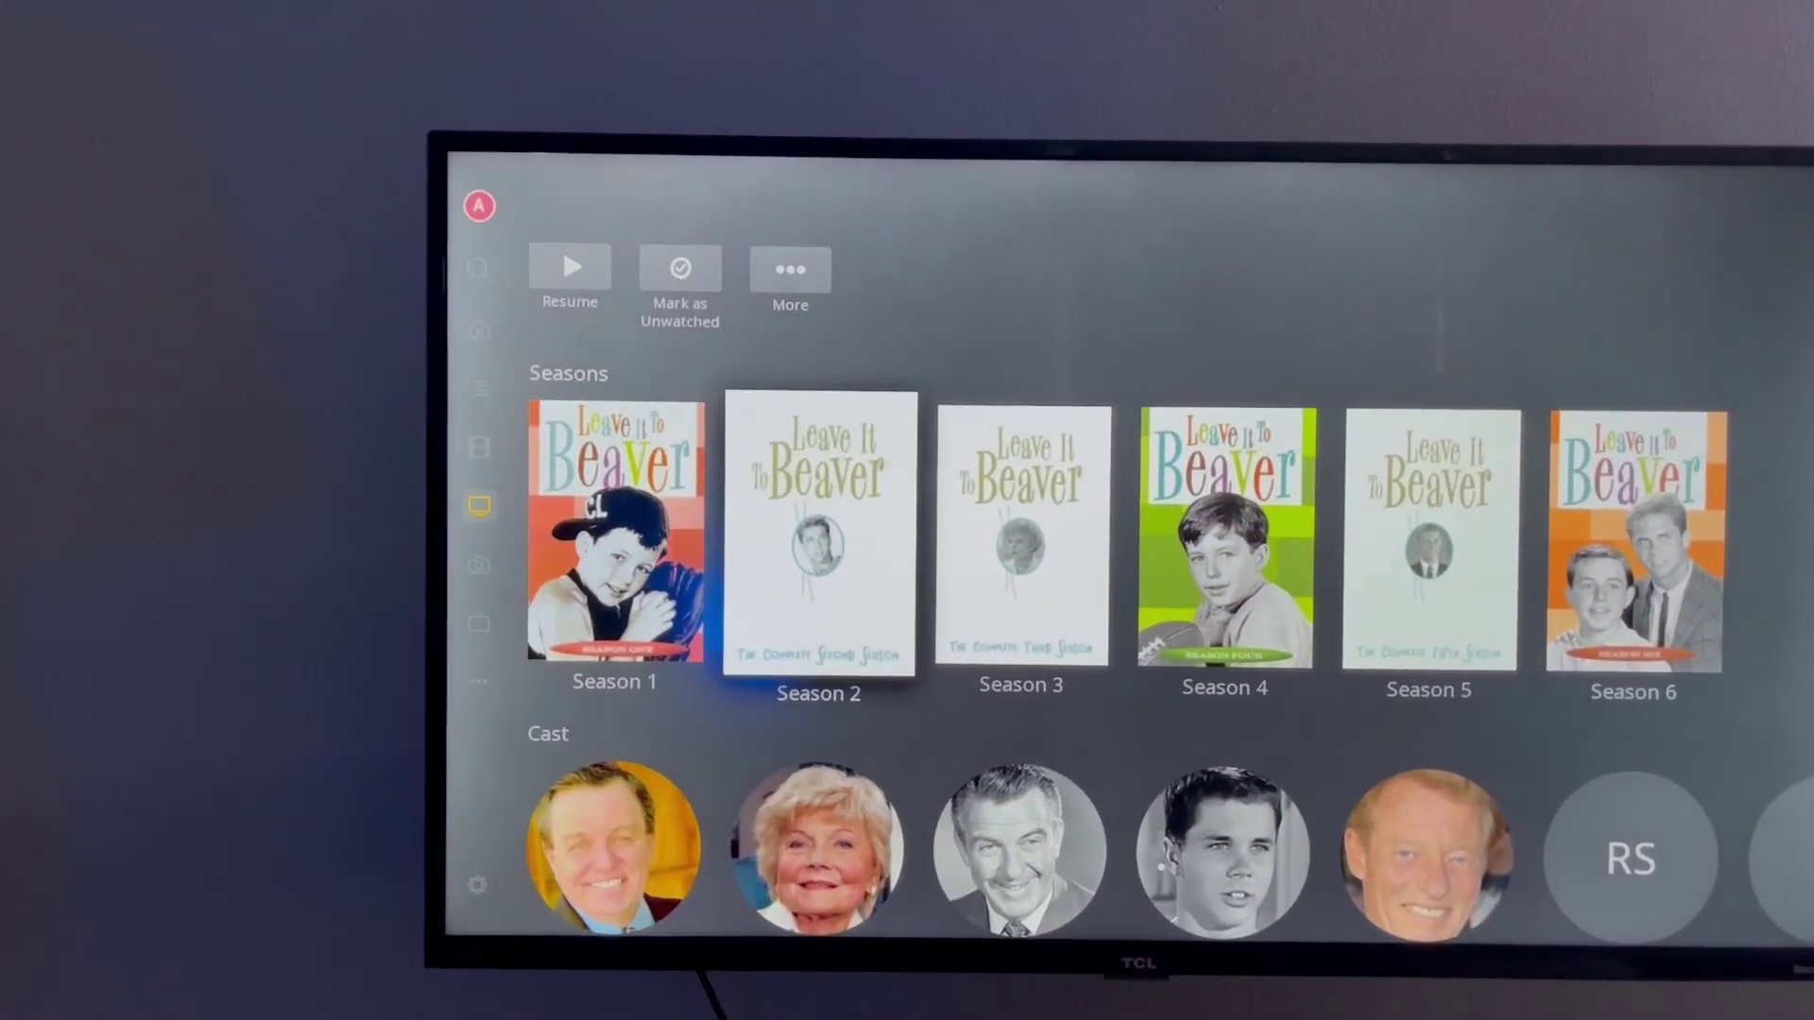
key(Left)
key(Return)
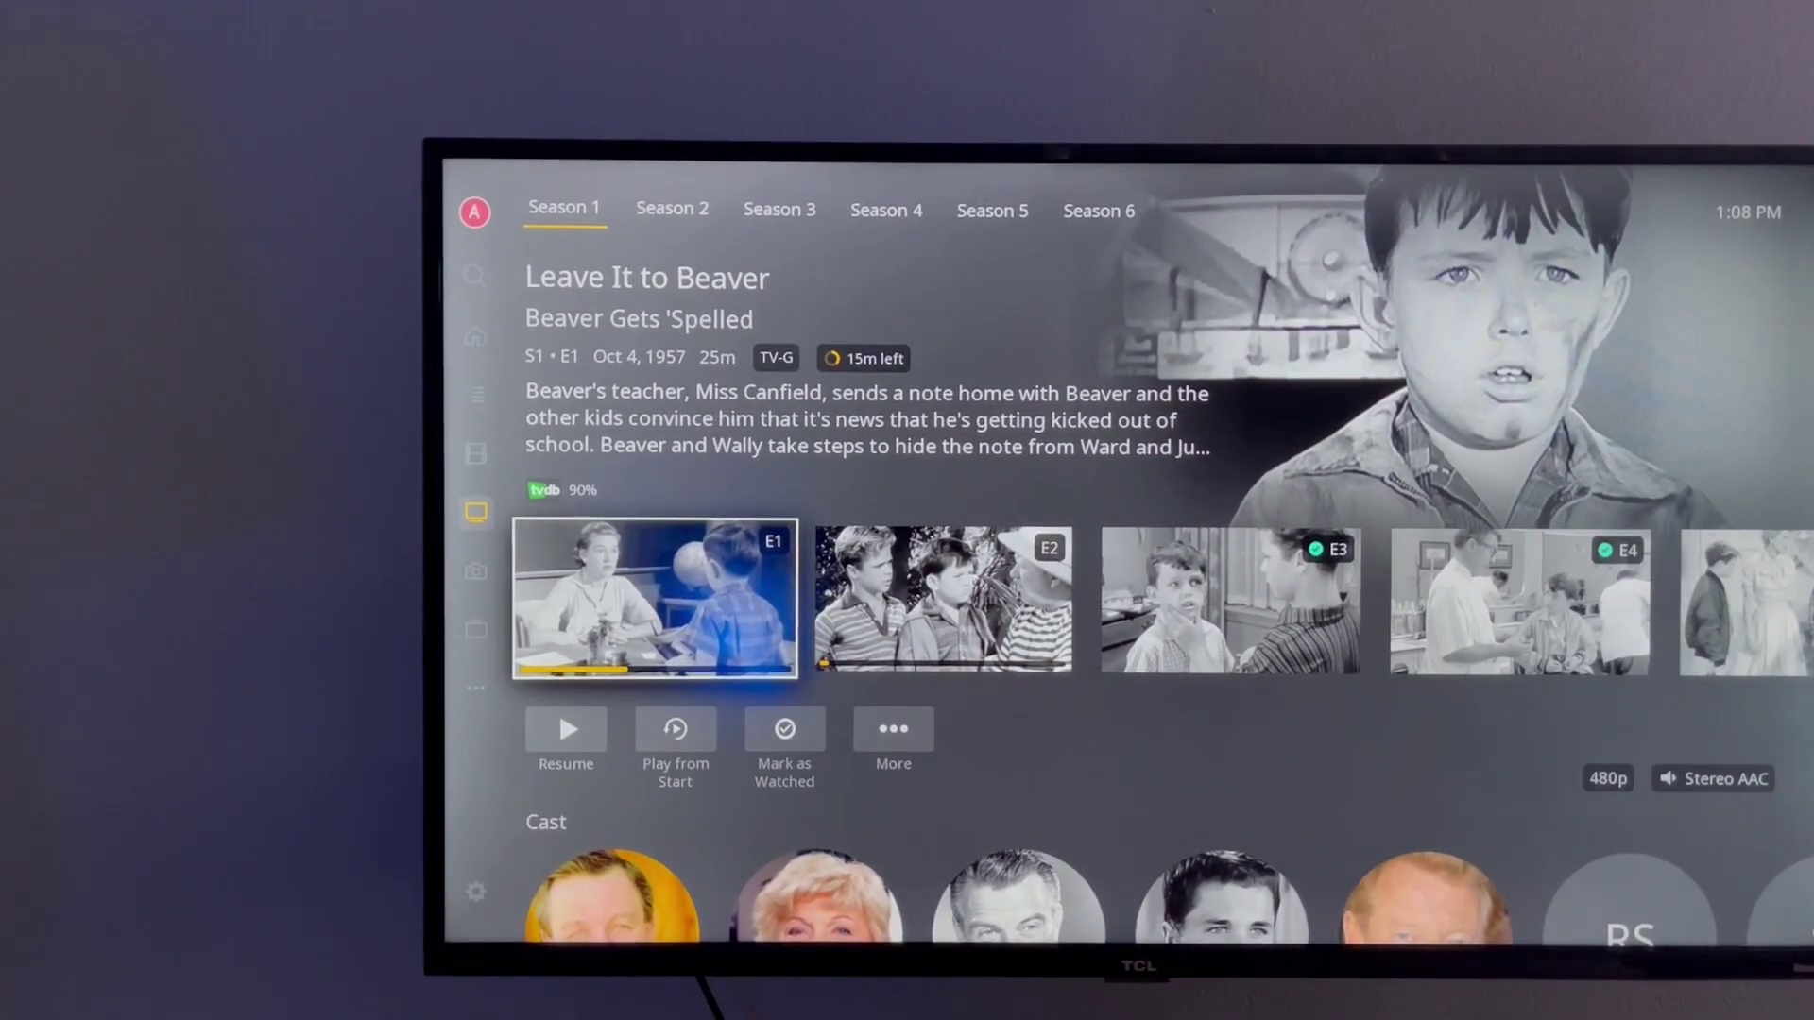
key(Right)
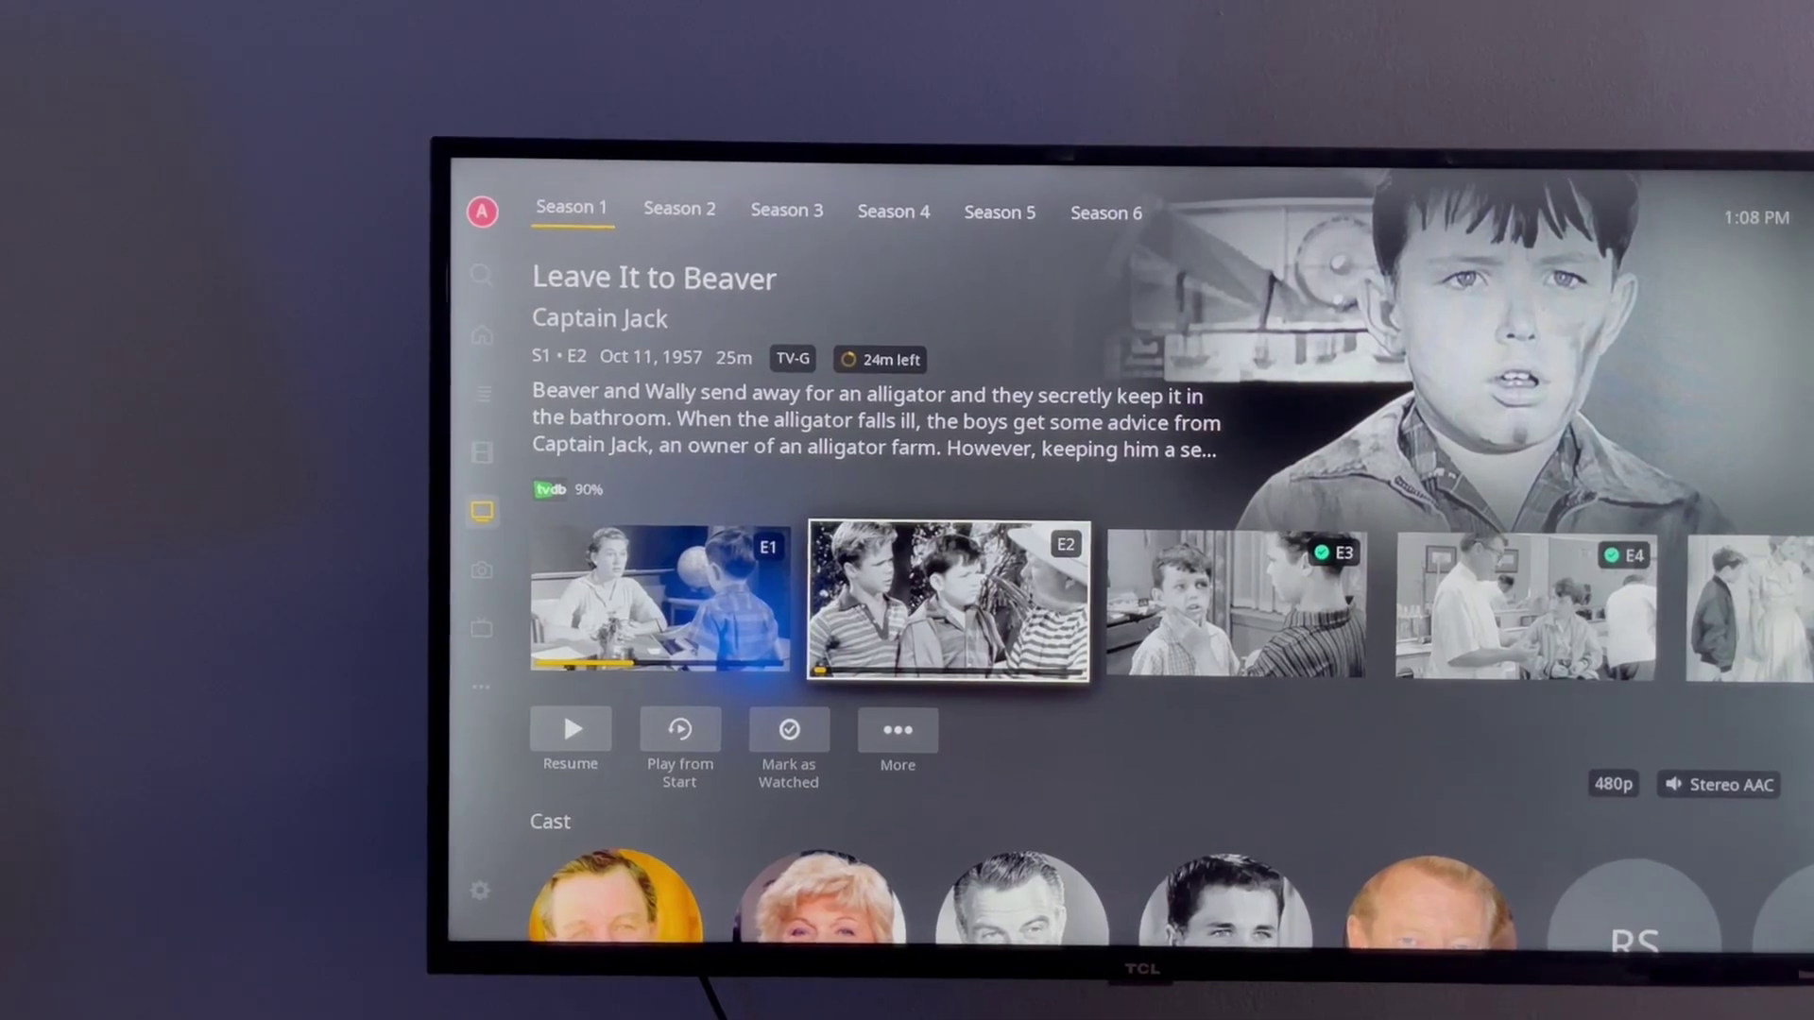